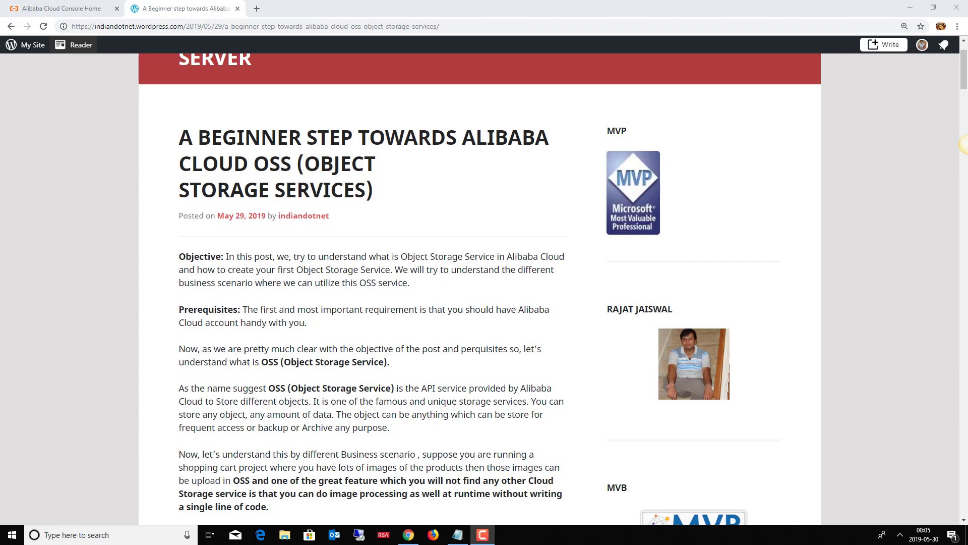
# Scroll the OSS beginner post just past its title to show the Objective and Prerequisites.
pyautogui.moveTo(965, 70); pyautogui.dragTo(965, 116)
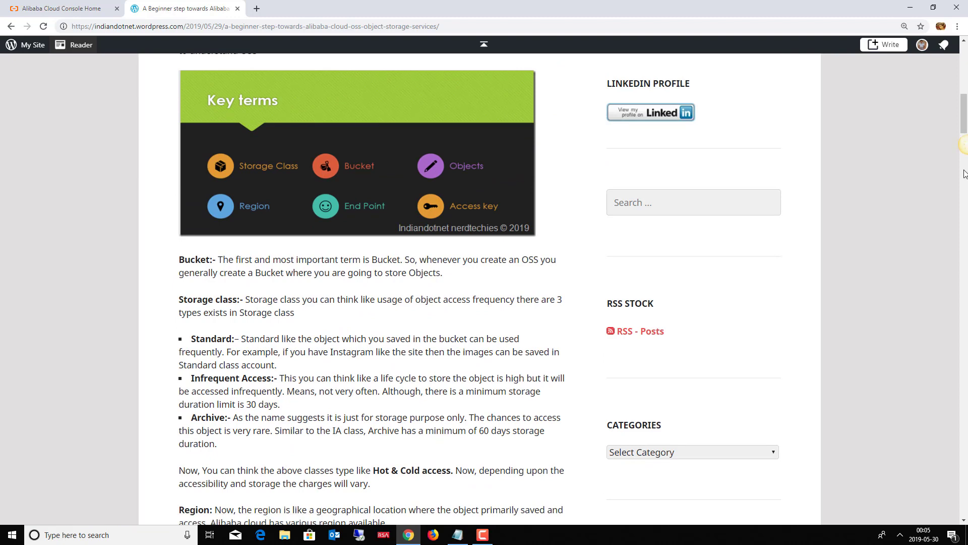
# Scroll down to the Key terms graphic, the Bucket definition and the Standard, Infrequent Access and Archive classes.
pyautogui.moveTo(966, 100); pyautogui.dragTo(964, 93)
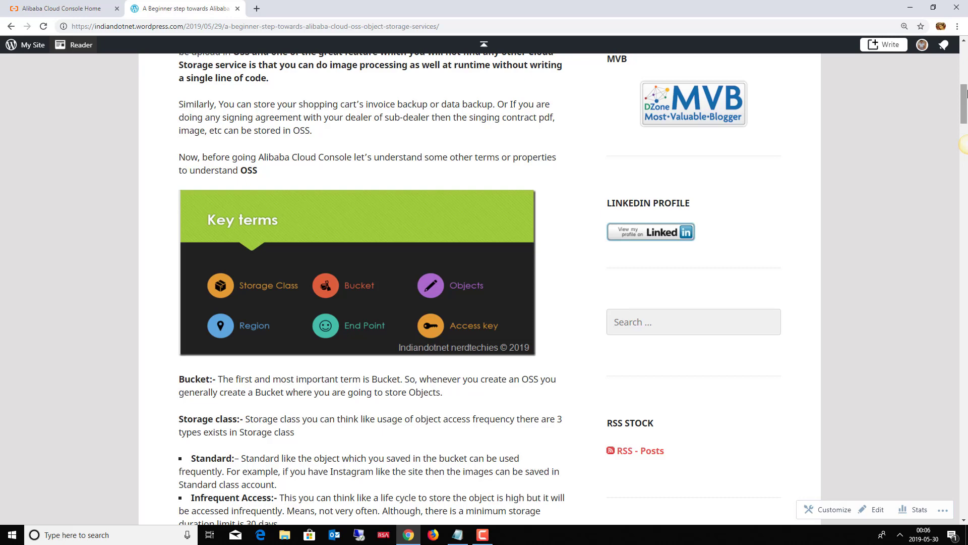
pyautogui.moveTo(966, 93)
pyautogui.mouseDown()
pyautogui.moveTo(965, 116)
pyautogui.moveTo(967, 99)
pyautogui.mouseUp()
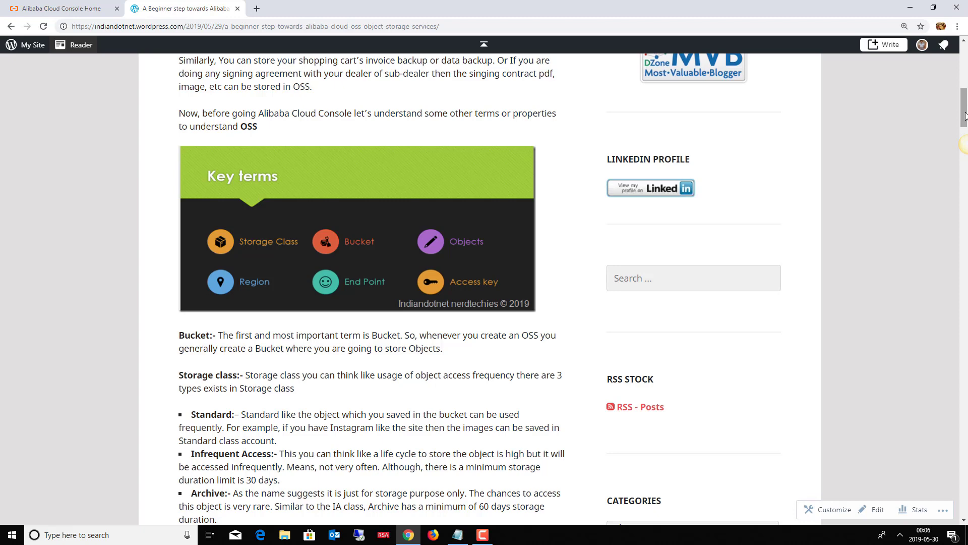
pyautogui.scroll(-1, 966, 120)
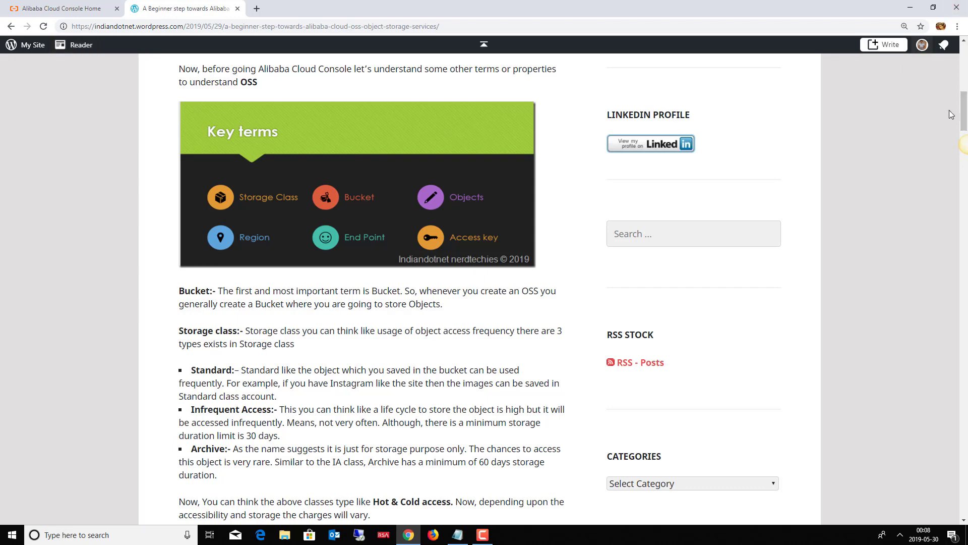
# Read down through Hot & Cold access, Region and End Point, then jump back toward the Objective.
pyautogui.moveTo(964, 114); pyautogui.dragTo(966, 122)
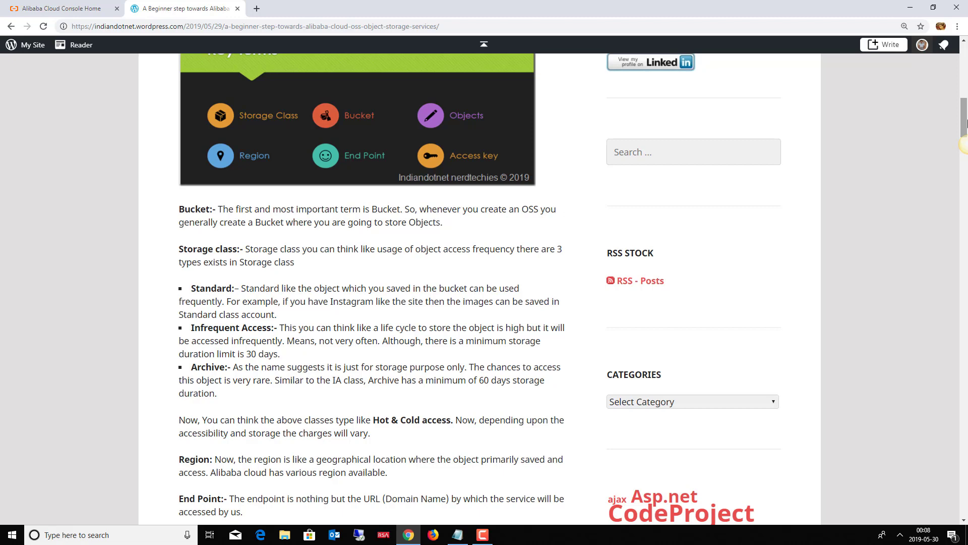
pyautogui.click(965, 60)
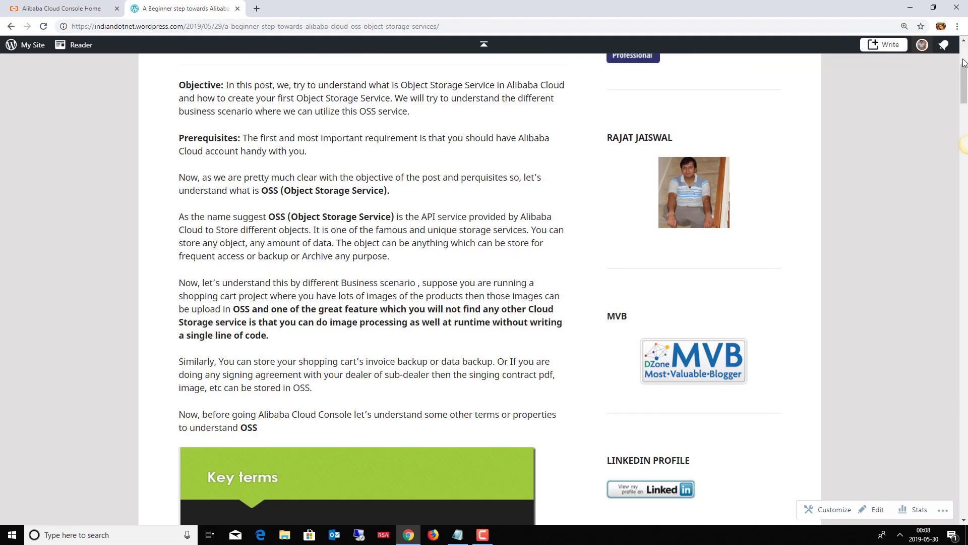
# Scroll from the Objective down through Access Key to the OSS features list.
pyautogui.moveTo(965, 83); pyautogui.dragTo(965, 119)
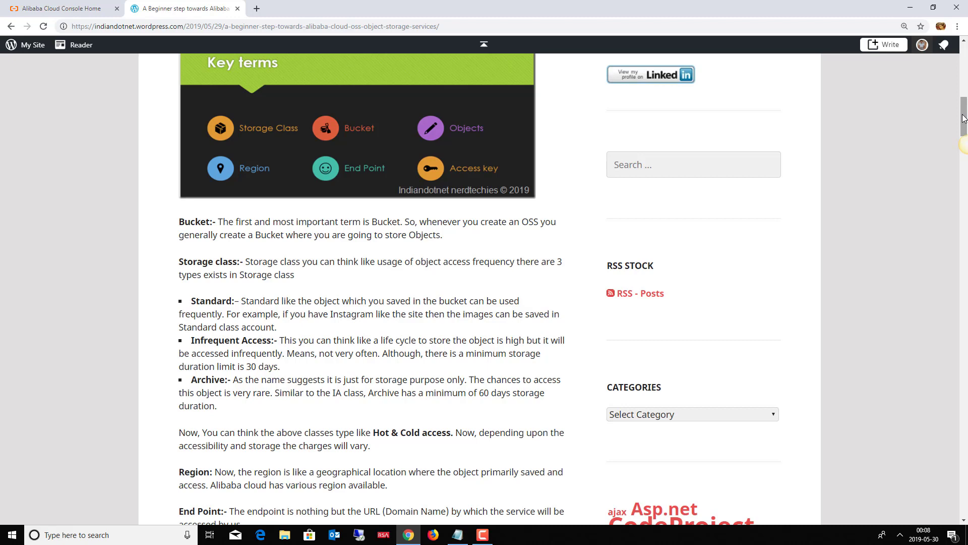
pyautogui.moveTo(964, 117); pyautogui.dragTo(964, 130)
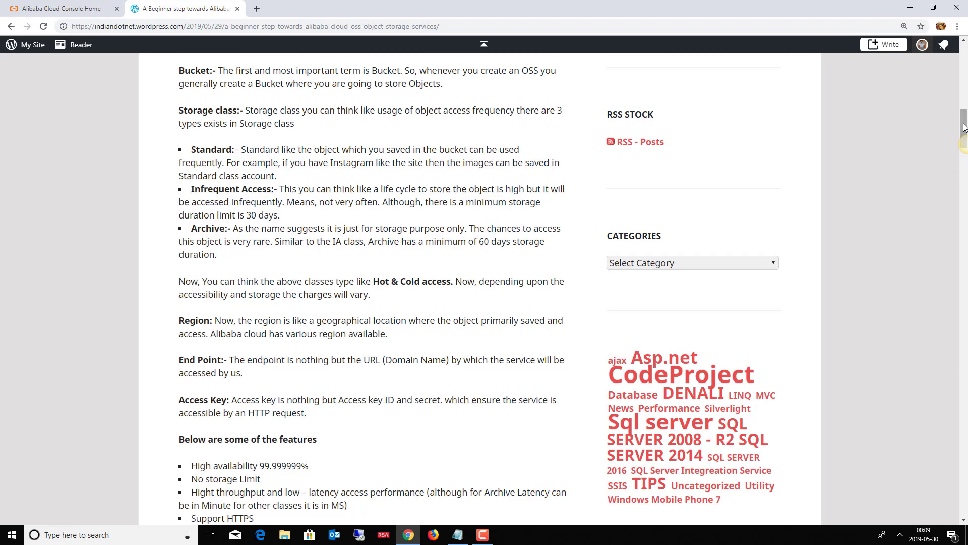
pyautogui.moveTo(964, 127); pyautogui.dragTo(958, 145)
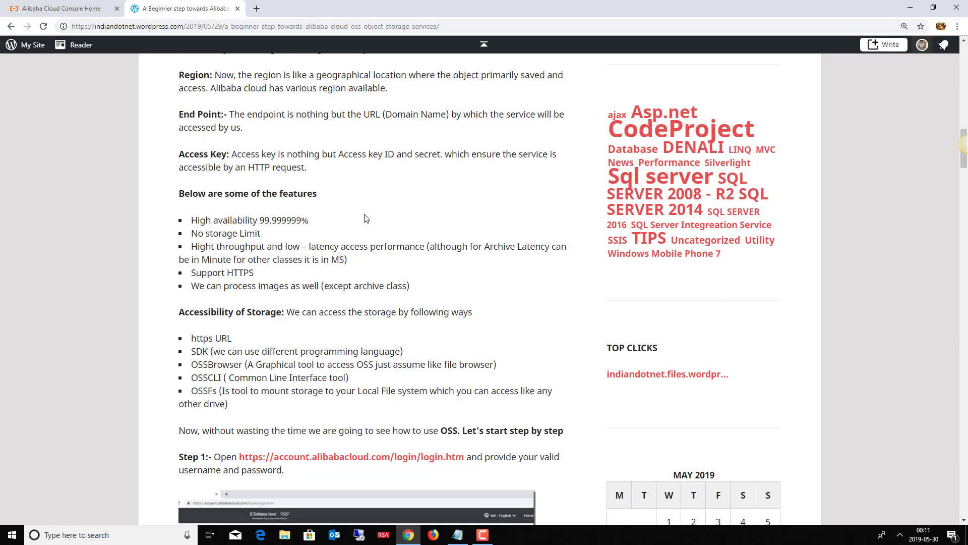
# Select the OSSBrowser bullet in the Accessibility of Storage list.
pyautogui.moveTo(199, 366); pyautogui.dragTo(250, 367)
# Scroll the post back up and switch to the Alibaba Cloud Console Home tab.
pyautogui.moveTo(964, 152)
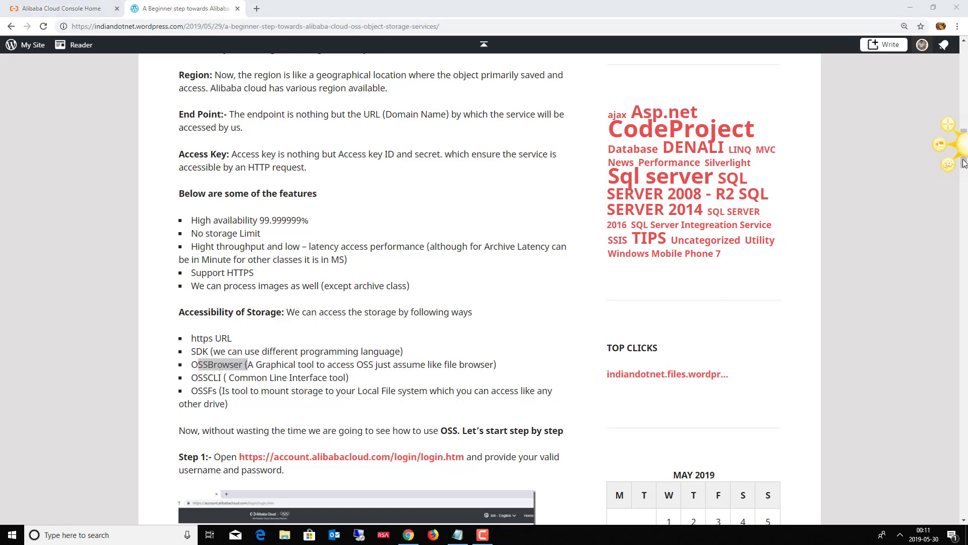
pyautogui.scroll(8, 964, 162)
pyautogui.scroll(5, 965, 108)
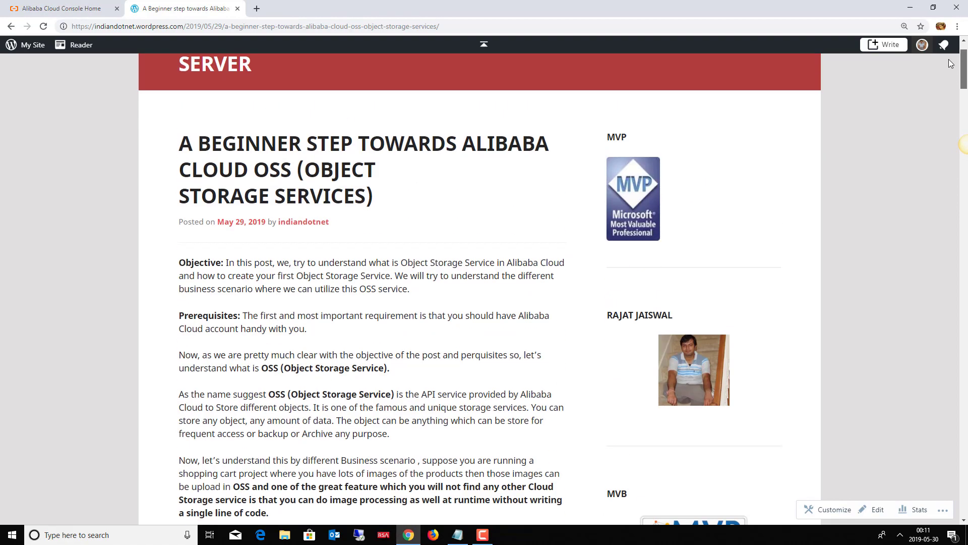
pyautogui.click(37, 5)
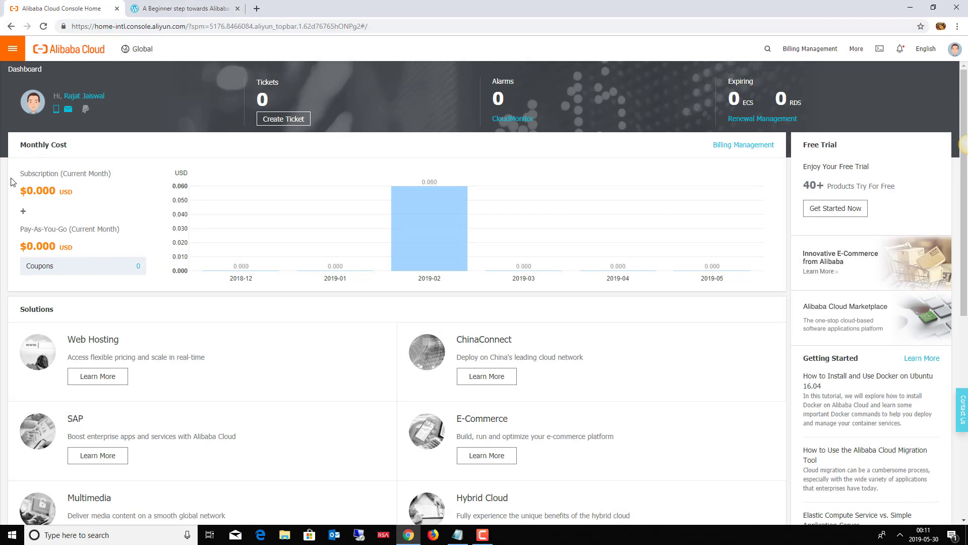
# Go to Object Storage Service from the products menu and start a new bucket with Create Bucket.
pyautogui.click(12, 49)
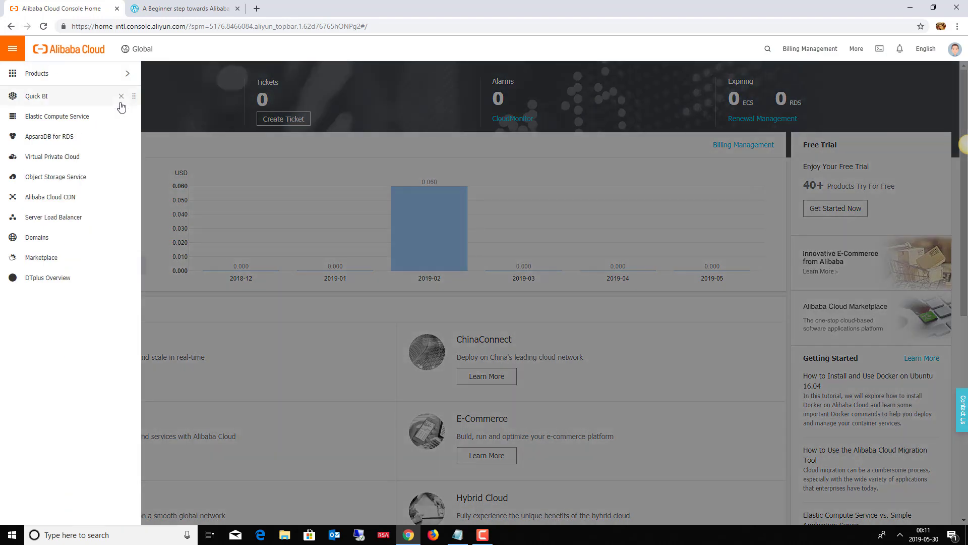
pyautogui.click(56, 183)
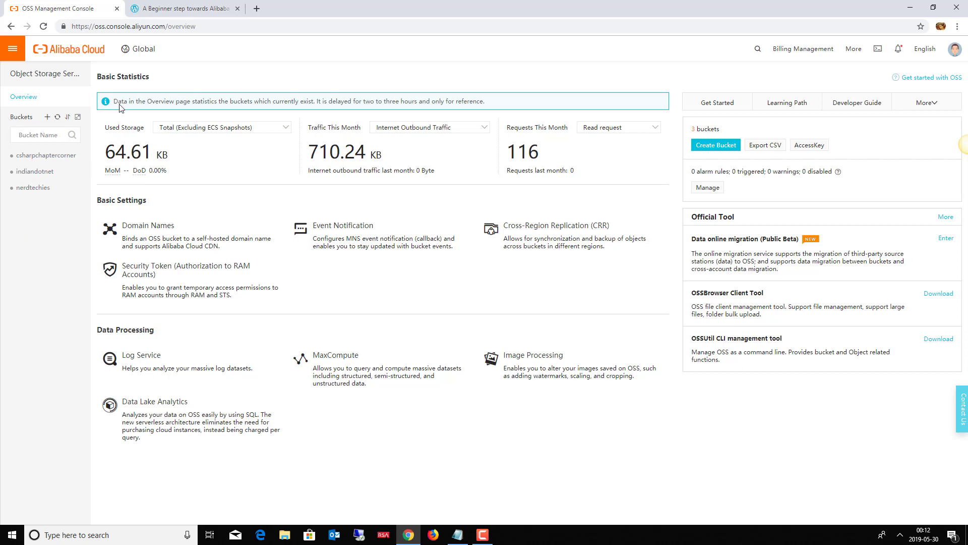
pyautogui.click(721, 146)
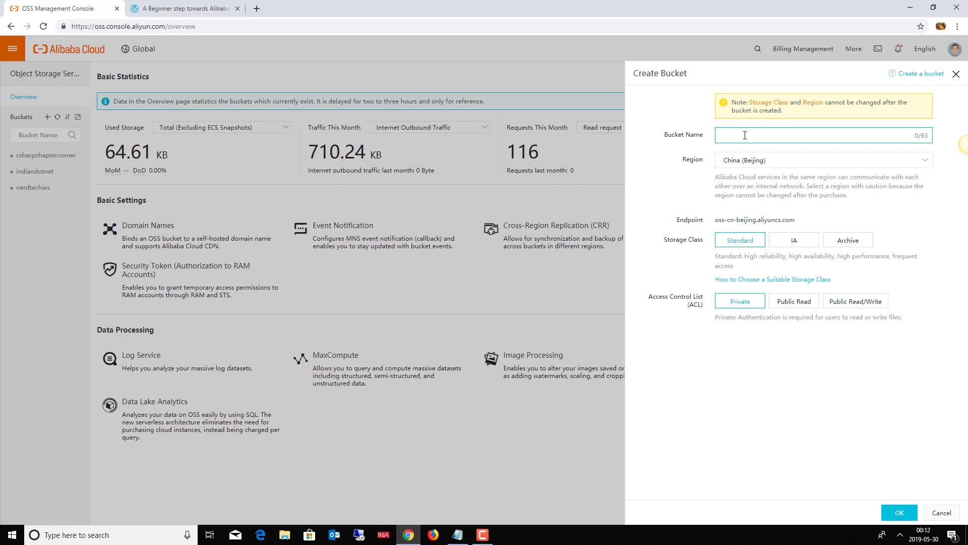
# Name the bucket indiandotnetdemo and pick India (Mumbai) as its region.
pyautogui.write('indiandotnetdemo')
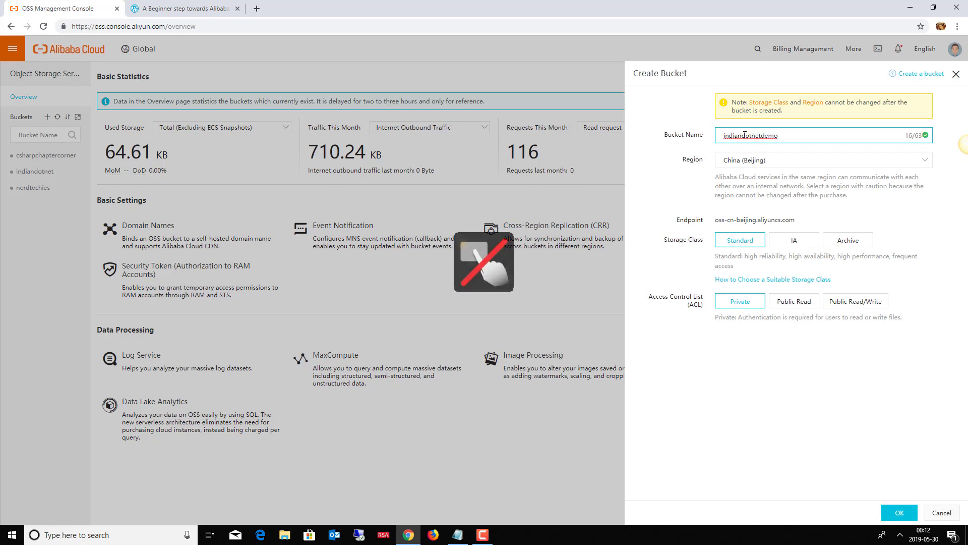
pyautogui.click(923, 160)
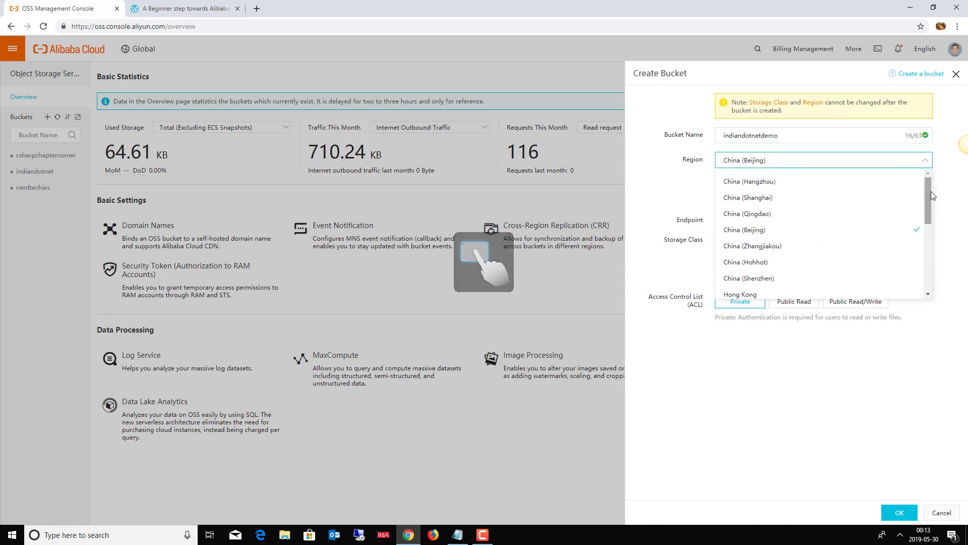
pyautogui.moveTo(931, 195); pyautogui.dragTo(930, 240)
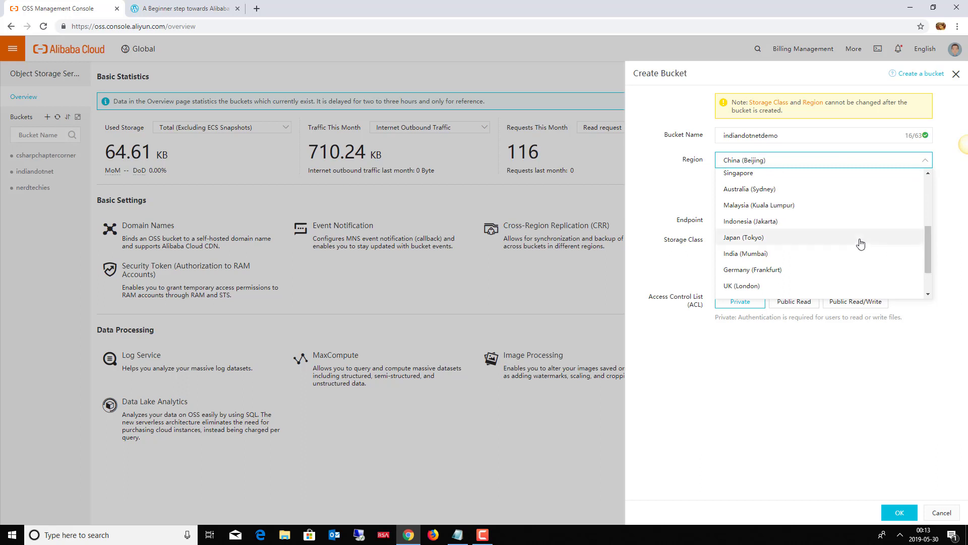
pyautogui.click(774, 254)
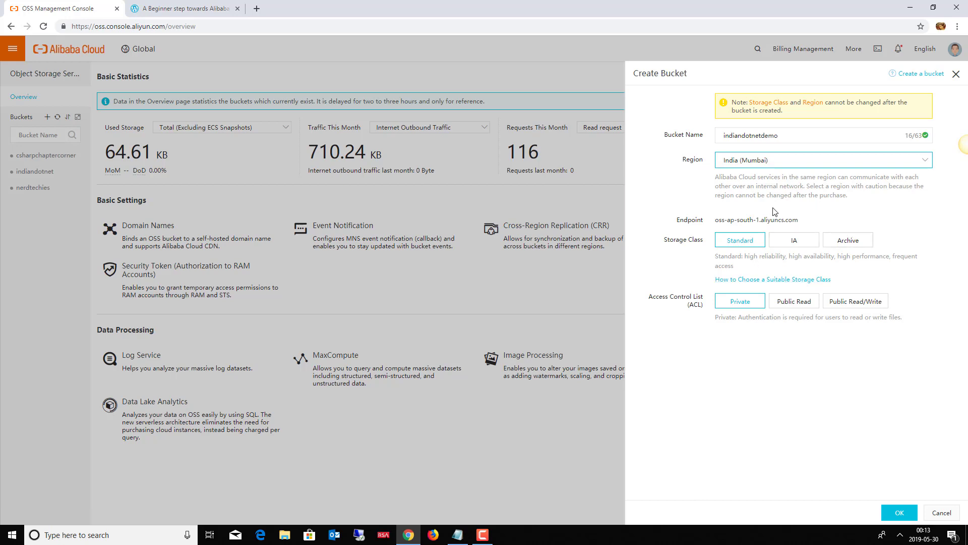
pyautogui.moveTo(799, 221); pyautogui.dragTo(720, 224)
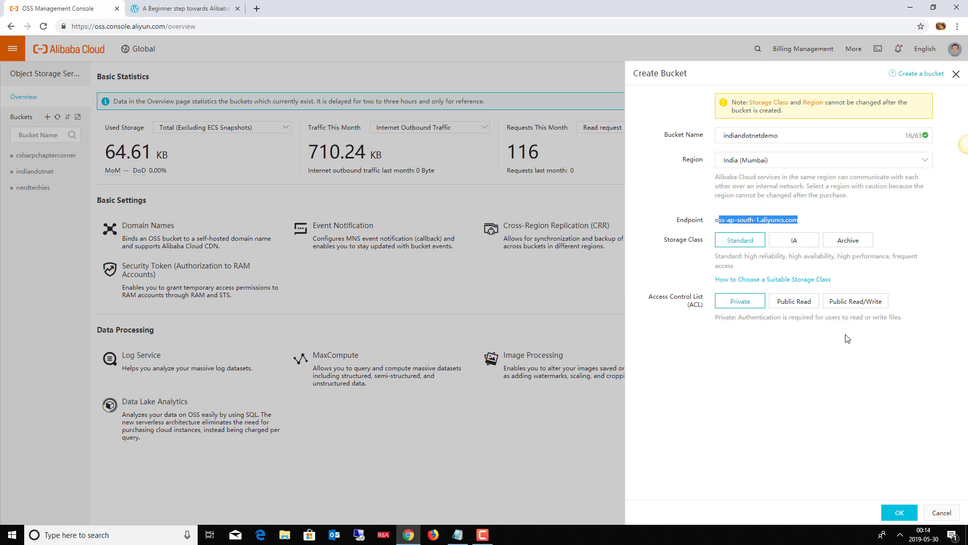
# Confirm creation of the indiandotnetdemo bucket and view its empty Files list.
pyautogui.click(900, 512)
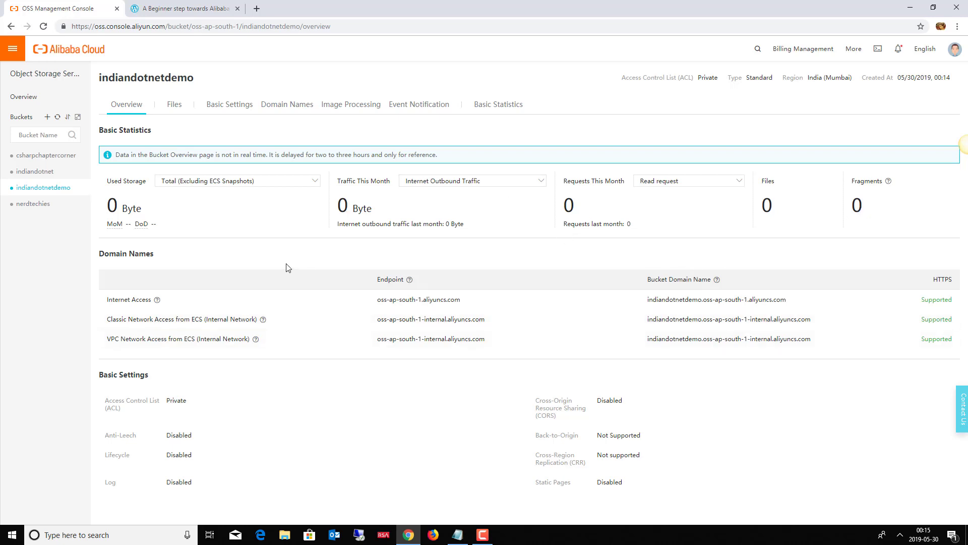
pyautogui.click(176, 109)
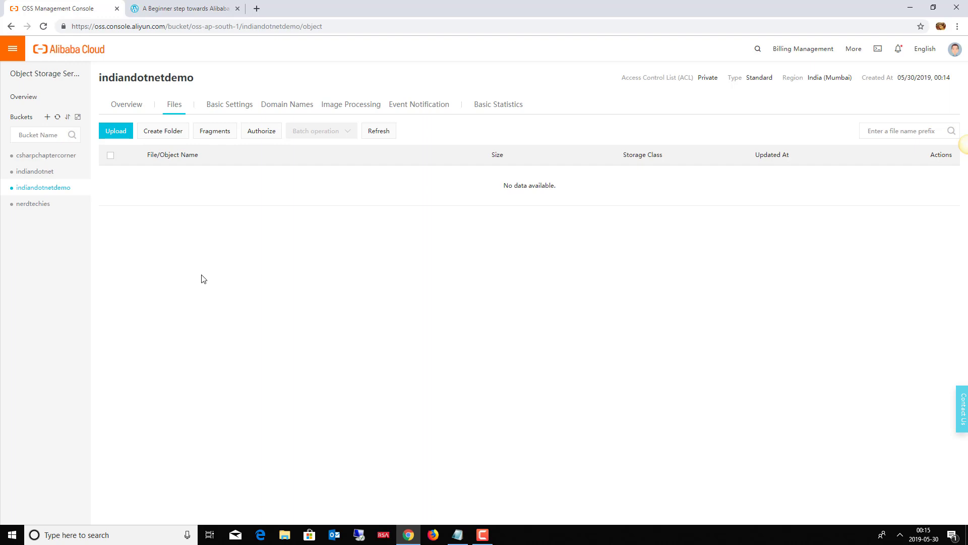
# Open the Upload dialog targeting oss://indiandotnetdemo/.
pyautogui.click(119, 139)
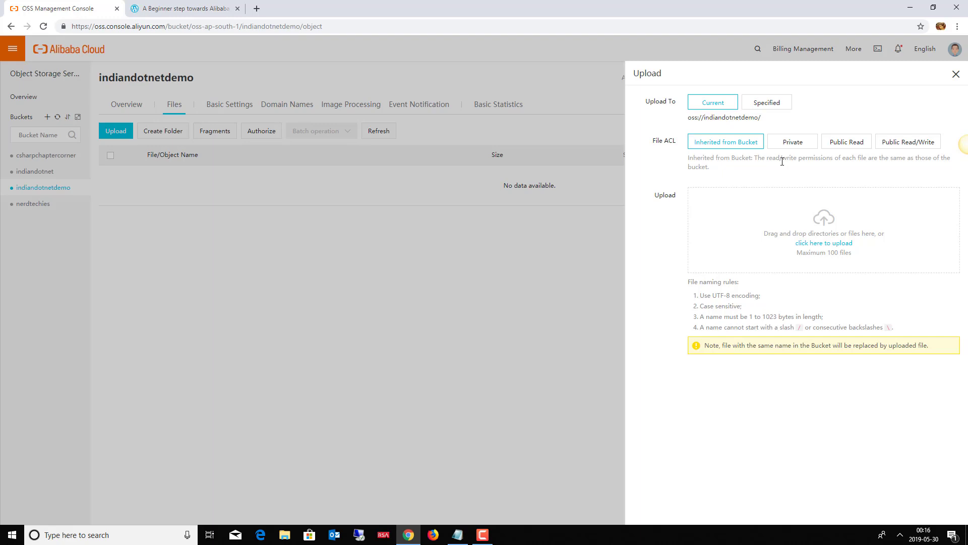
# Choose c3.jpg from the eventpic folder and upload it to the indiandotnetdemo bucket.
pyautogui.click(830, 247)
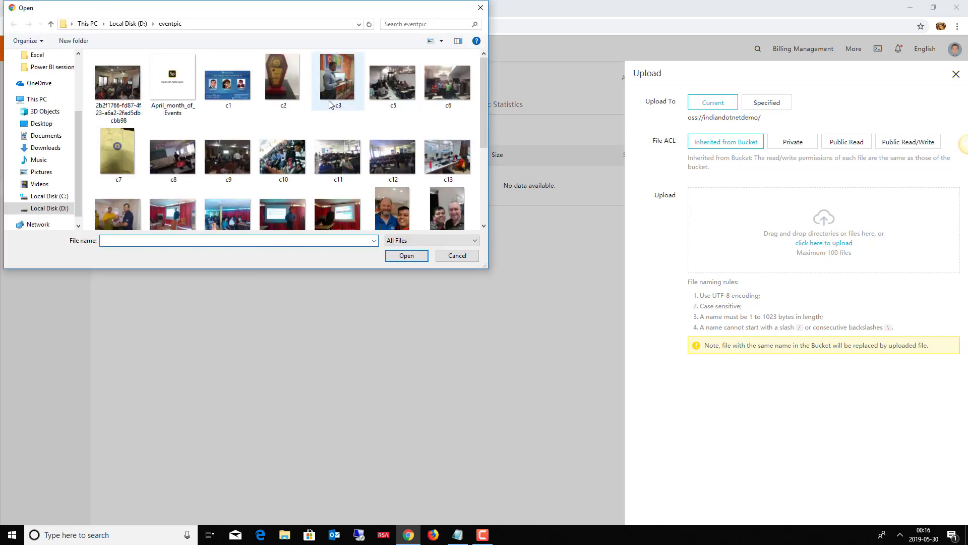
pyautogui.click(339, 86)
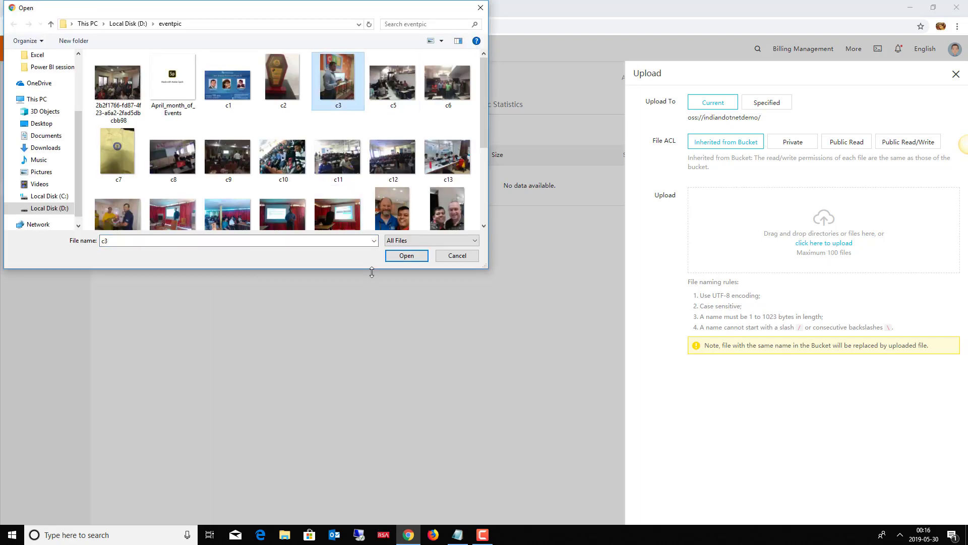
pyautogui.click(409, 256)
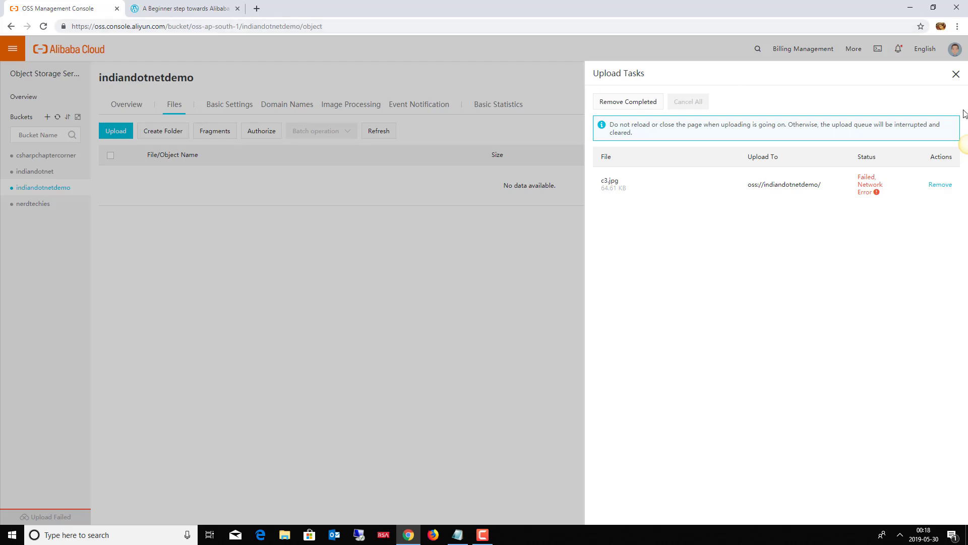
# Dismiss the upload tasks, find indiandotnet empty, then open the nerdtechies bucket's files showing c10.jpg.
pyautogui.click(957, 76)
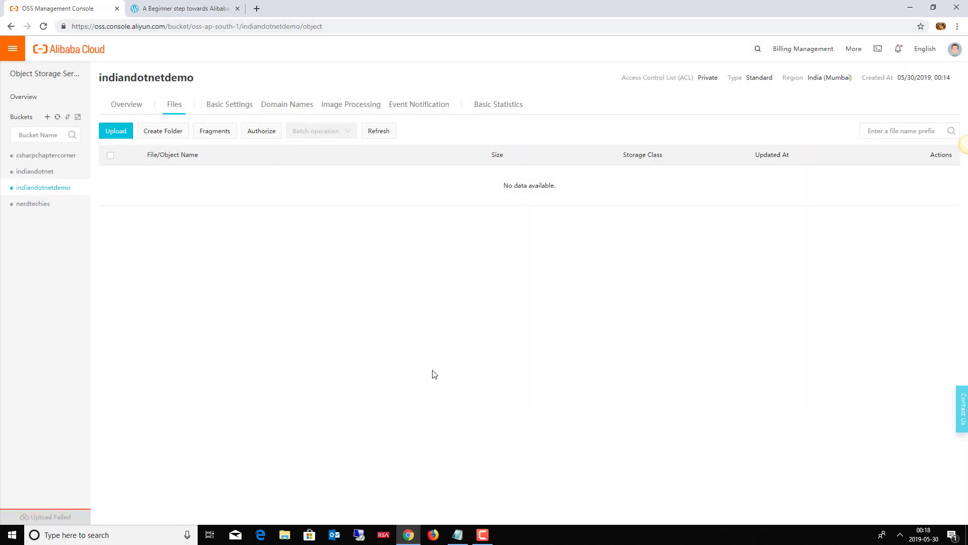
pyautogui.click(34, 173)
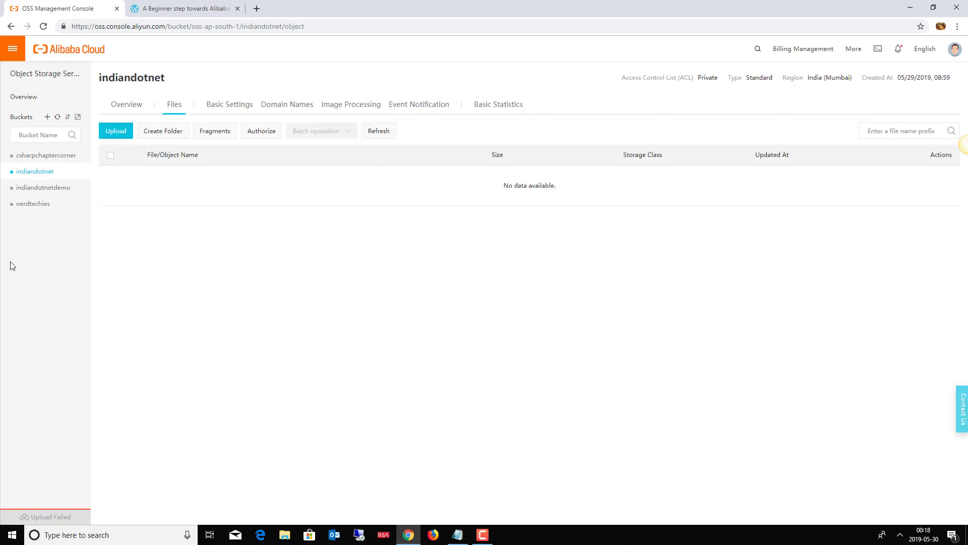
pyautogui.click(41, 209)
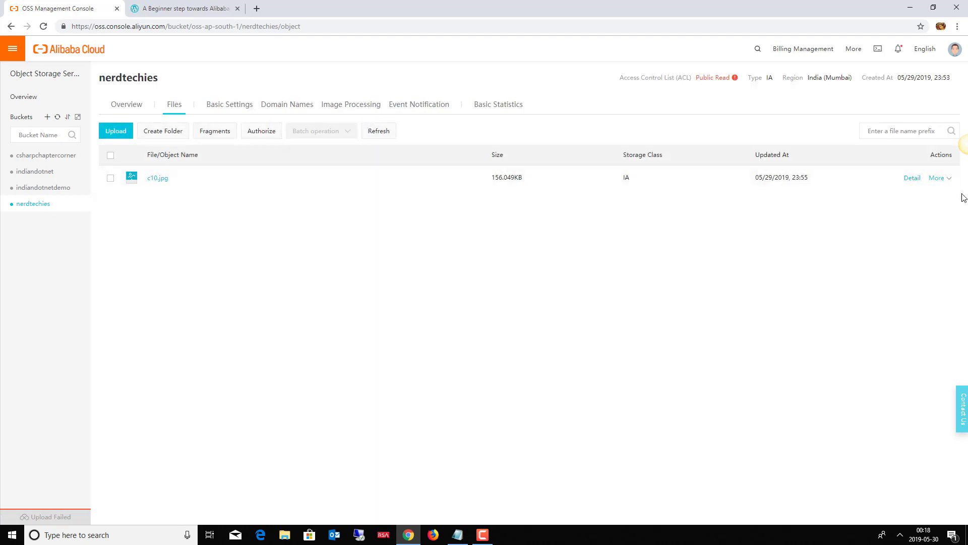
# Copy c10.jpg's file URL through More > Copy File URL, then start a blank browser tab.
pyautogui.moveTo(949, 184)
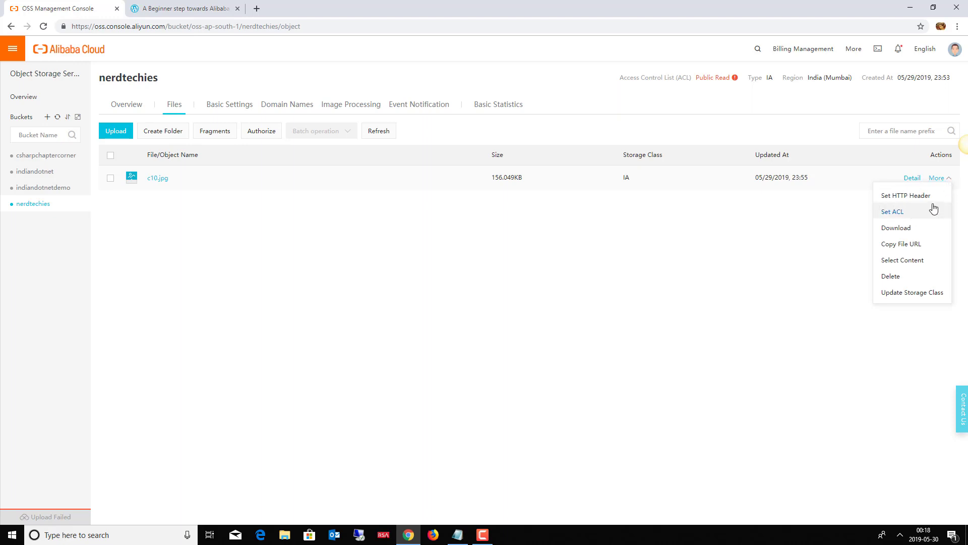
pyautogui.click(903, 244)
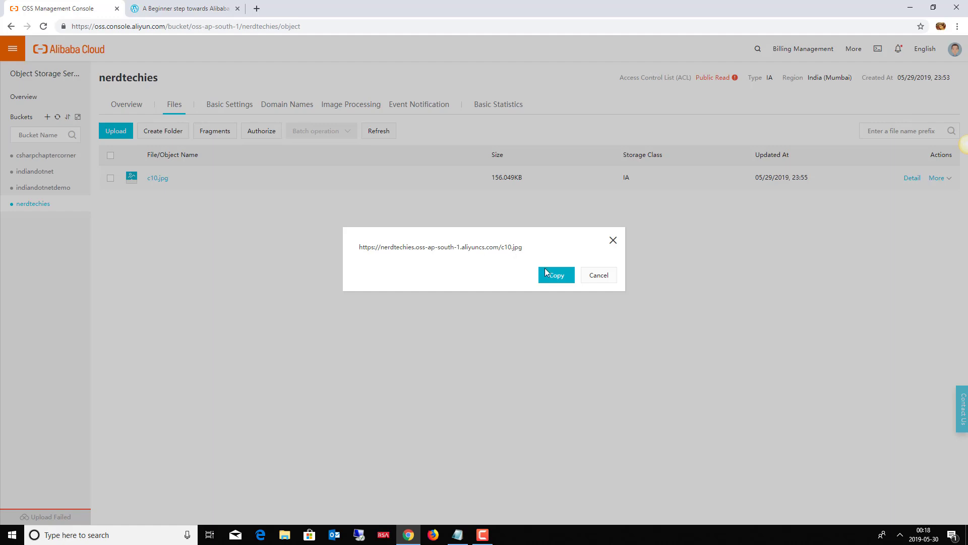
pyautogui.click(557, 277)
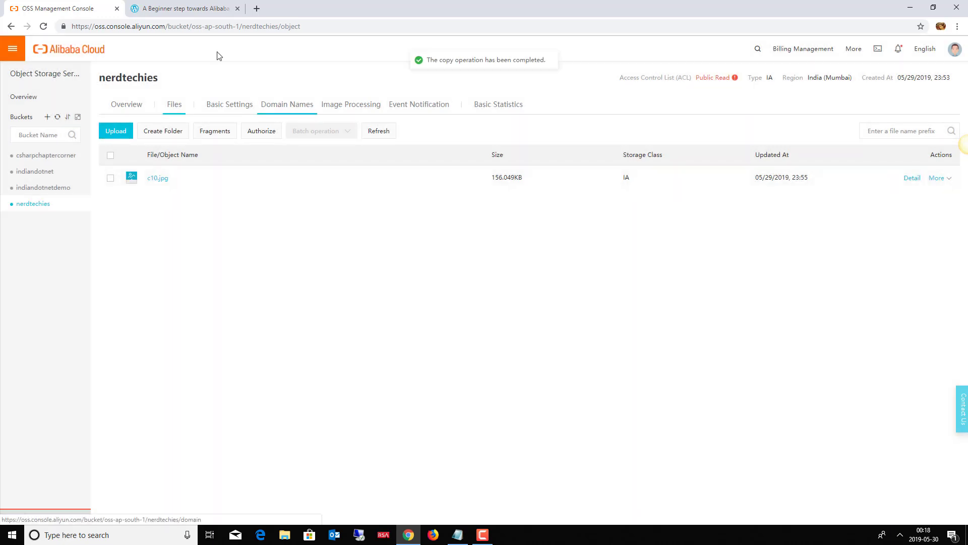
pyautogui.click(258, 10)
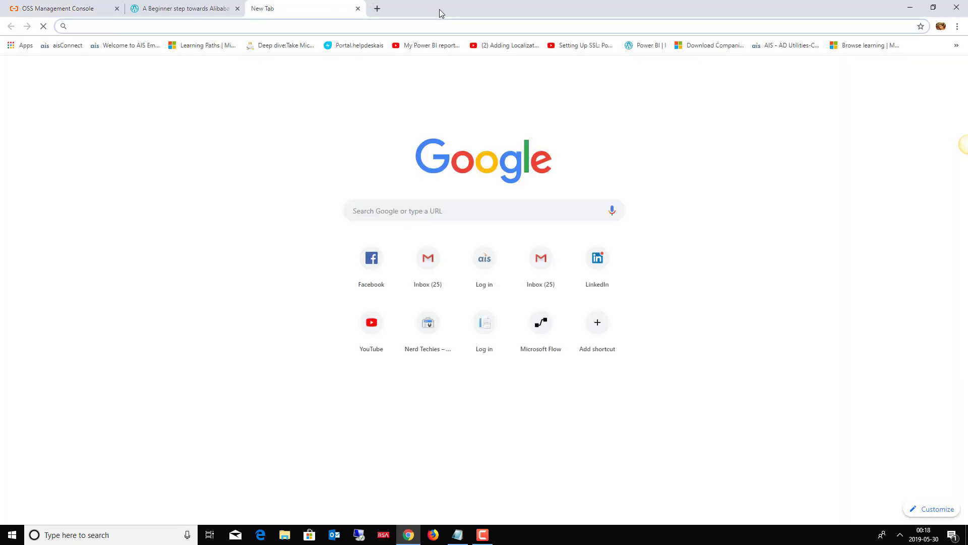
pyautogui.hotkey('ctrl', 'v')
pyautogui.press('Return')
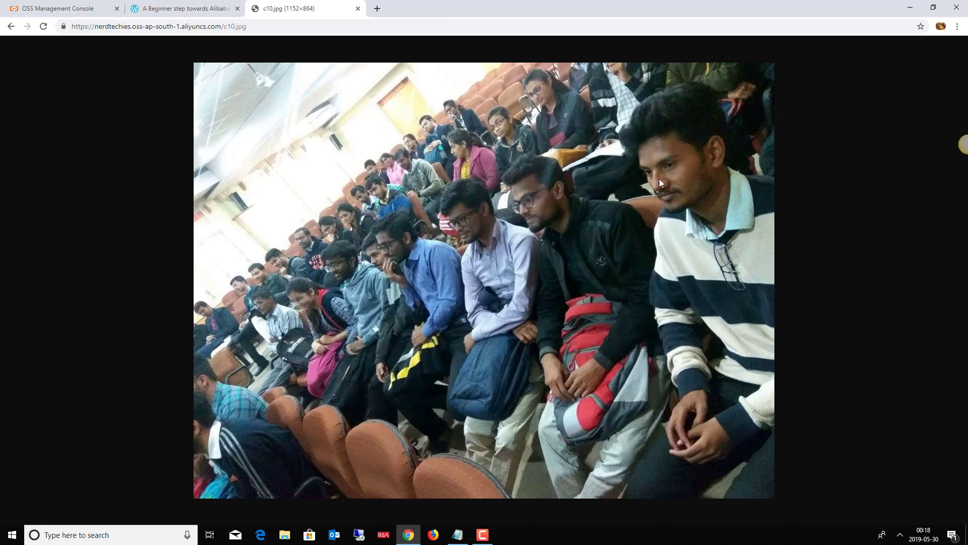
pyautogui.click(464, 539)
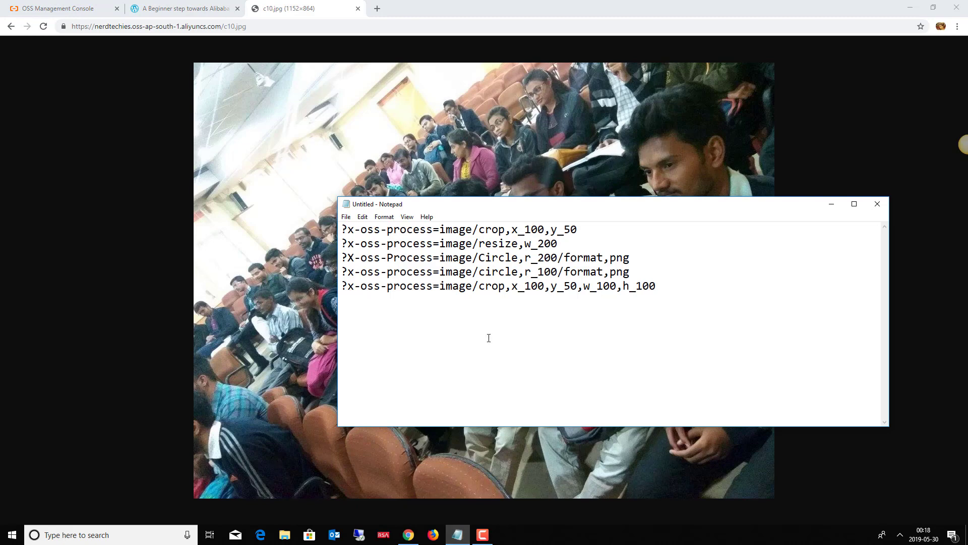
pyautogui.moveTo(347, 229); pyautogui.dragTo(518, 230)
pyautogui.click(655, 260)
pyautogui.hotkey('shift', 'Home')
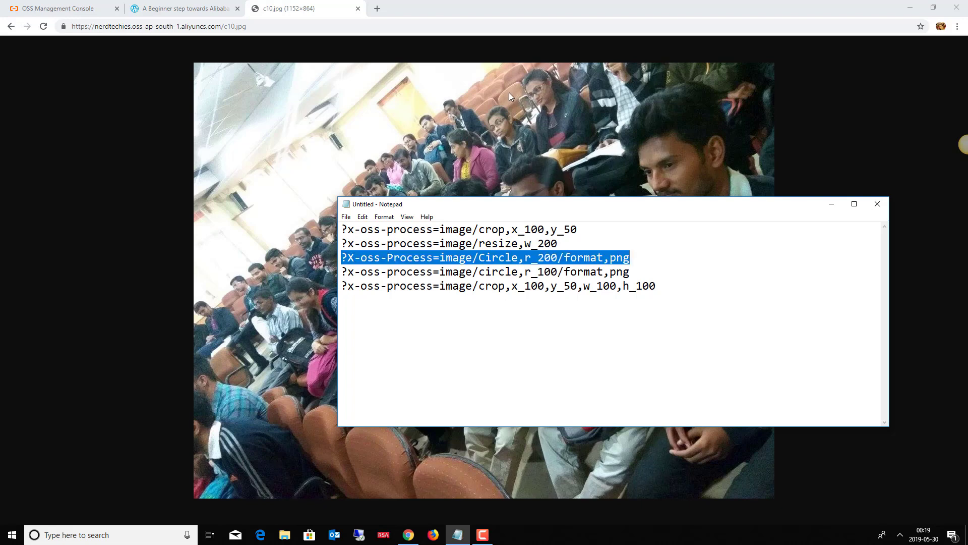
pyautogui.click(303, 29)
pyautogui.click(303, 28)
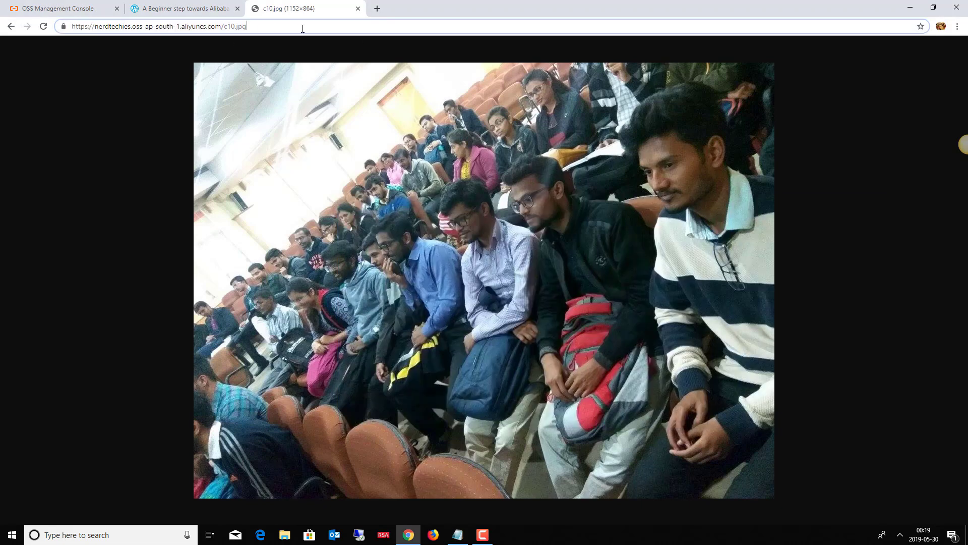
# Append the Circle,r_200 processing parameters to the c10.jpg URL and load it.
pyautogui.hotkey('ctrl', 'v')
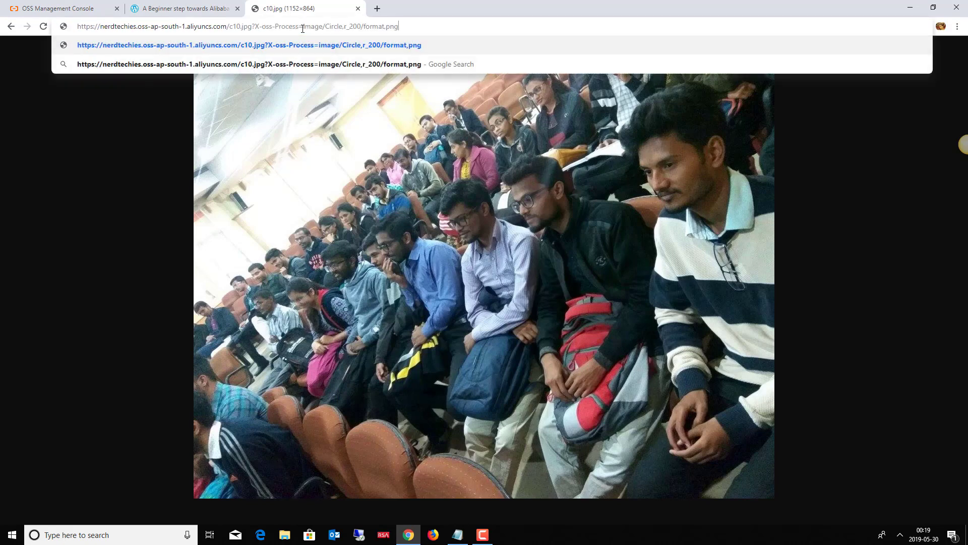
pyautogui.press('Return')
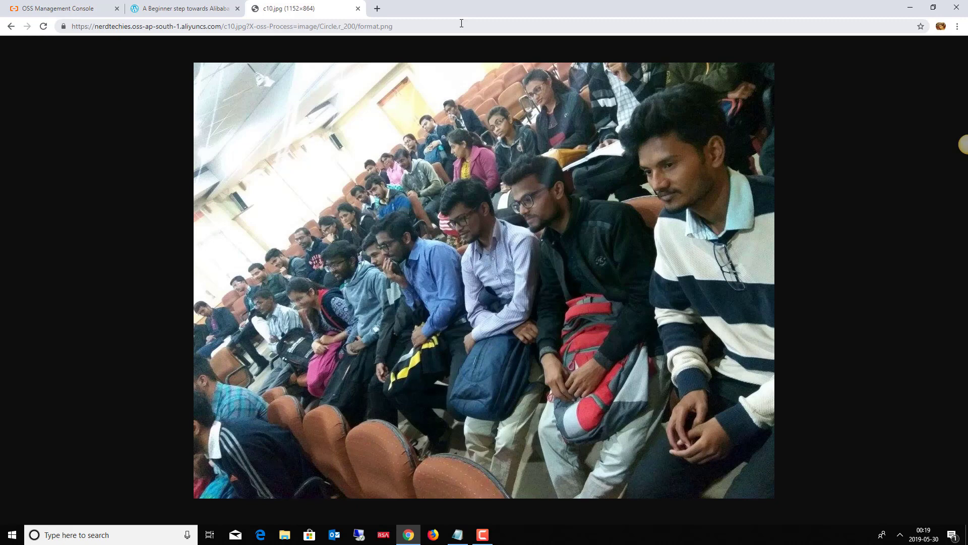
pyautogui.click(461, 25)
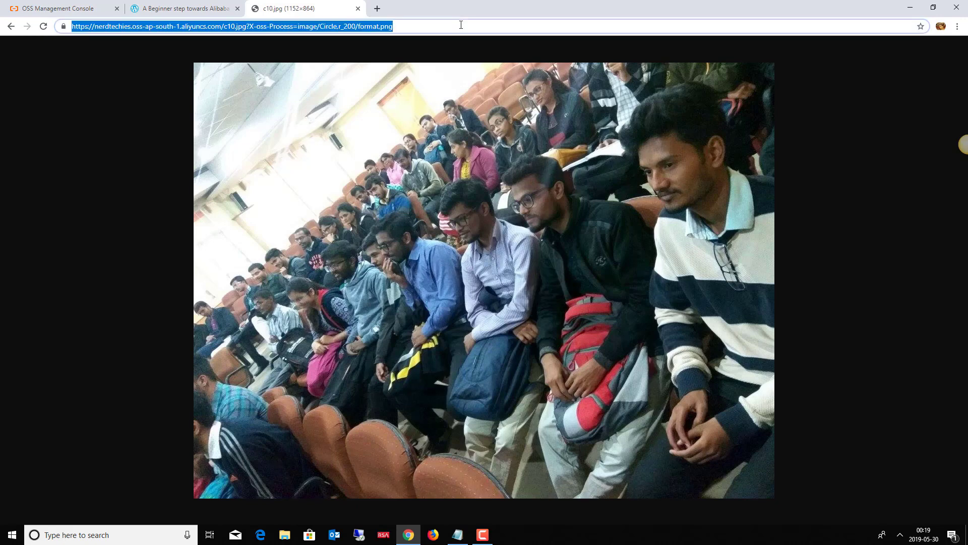
pyautogui.press('Return')
# Replace the URL parameters with the lowercase circle,r_100 line from Notepad and reload the image.
pyautogui.hotkey('alt', 'Tab')
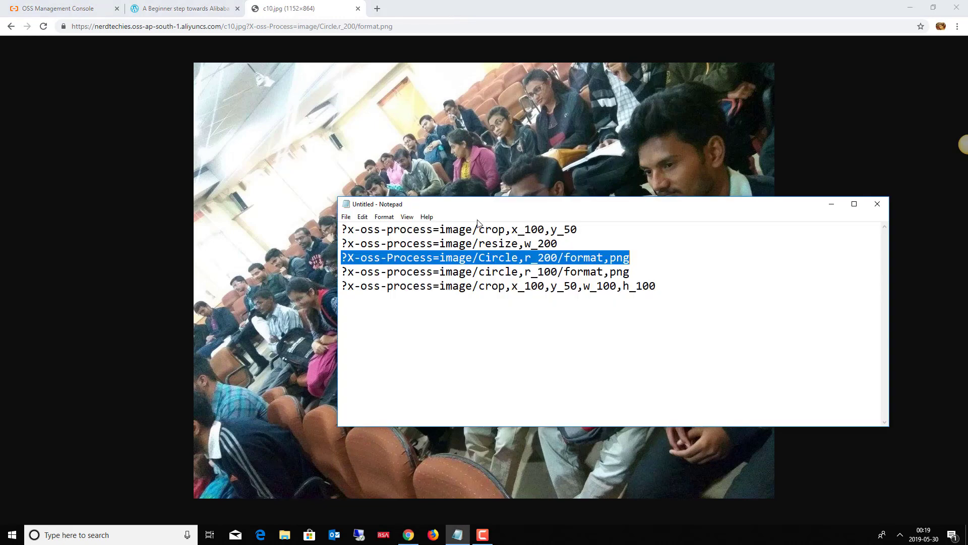
pyautogui.click(632, 275)
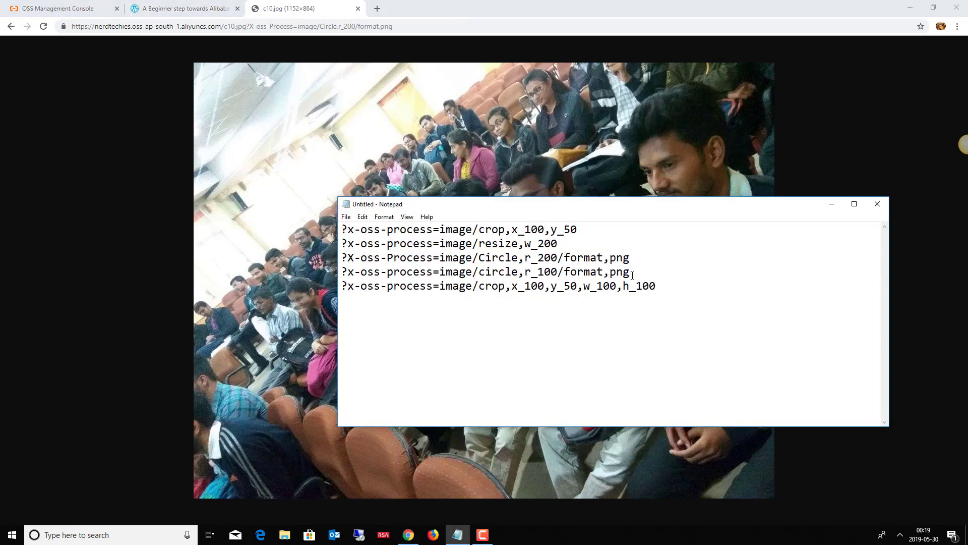
pyautogui.hotkey('shift', 'Home')
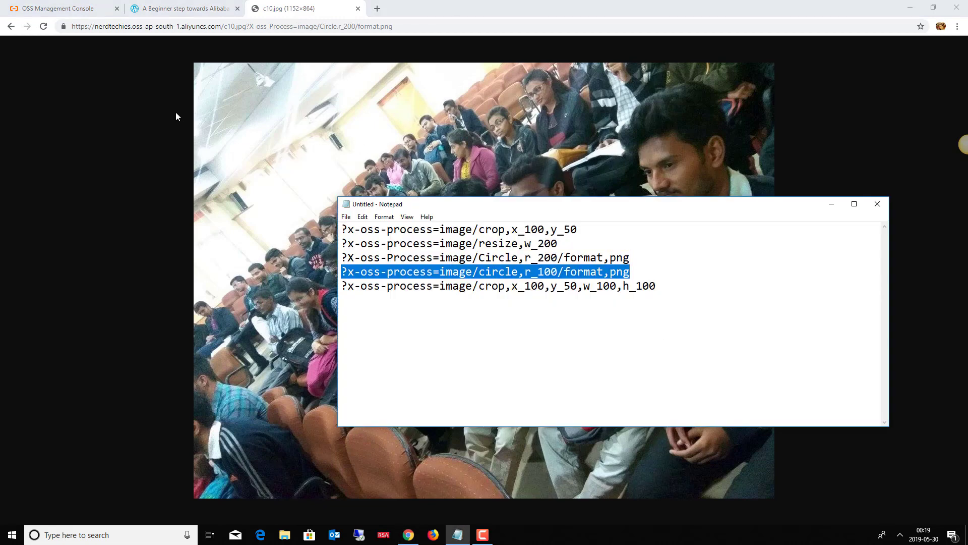
pyautogui.moveTo(249, 28); pyautogui.dragTo(409, 34)
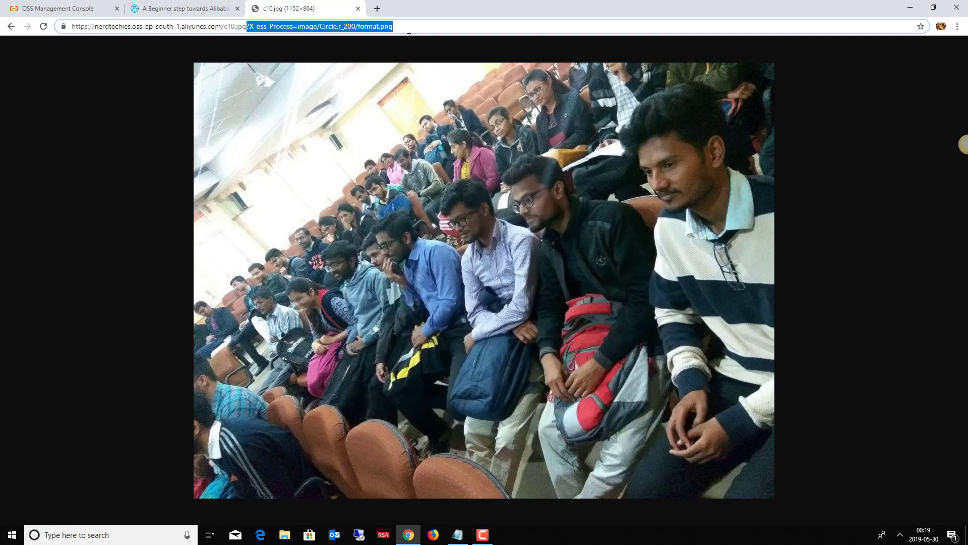
pyautogui.hotkey('ctrl', 'v')
pyautogui.press('Return')
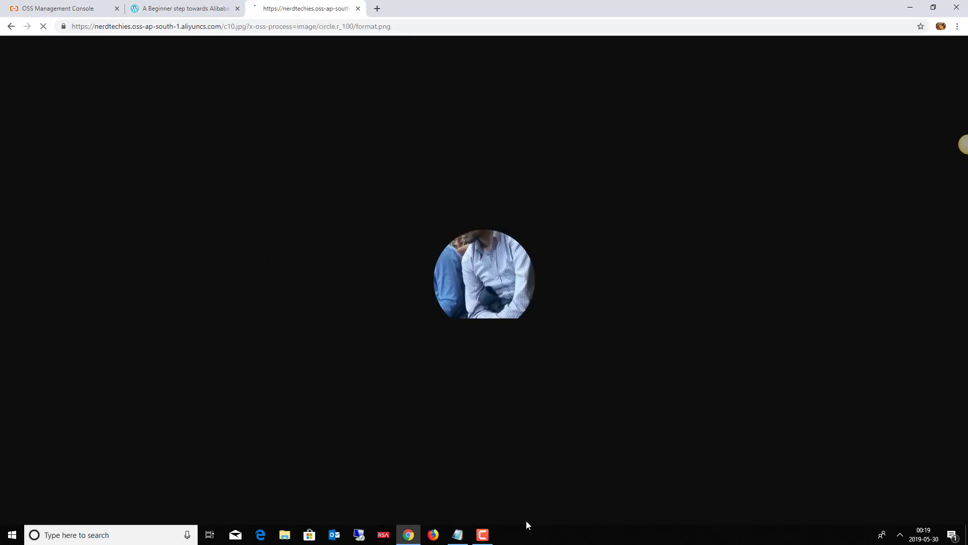
pyautogui.click(457, 535)
# Delete the unused Circle,r_200 line from Notepad and minimize it to reveal the circular image.
pyautogui.click(653, 257)
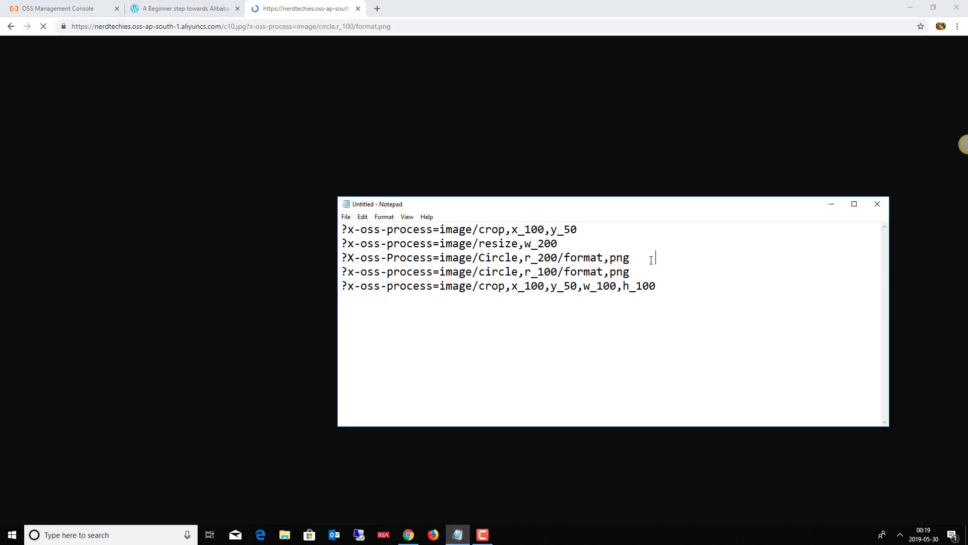
pyautogui.hotkey('shift', 'Home')
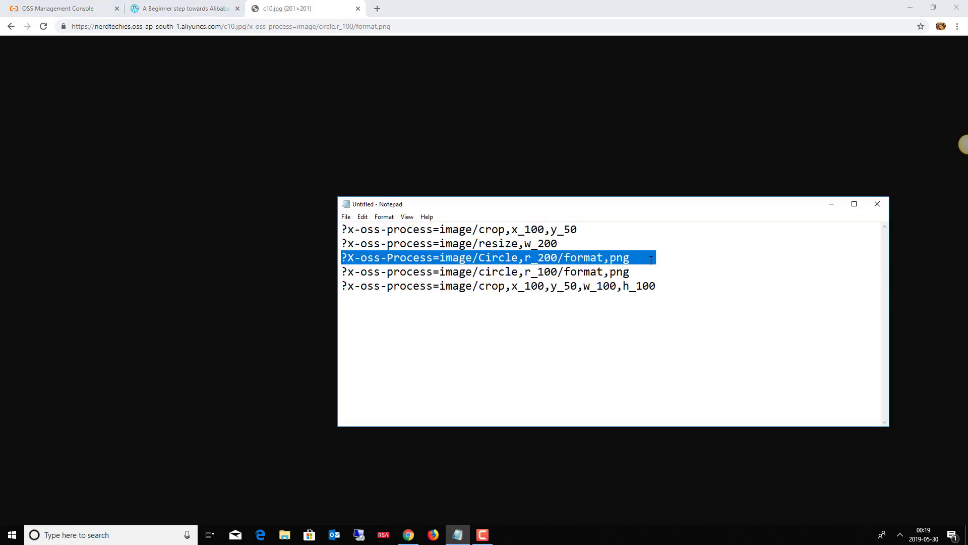
pyautogui.press('Delete')
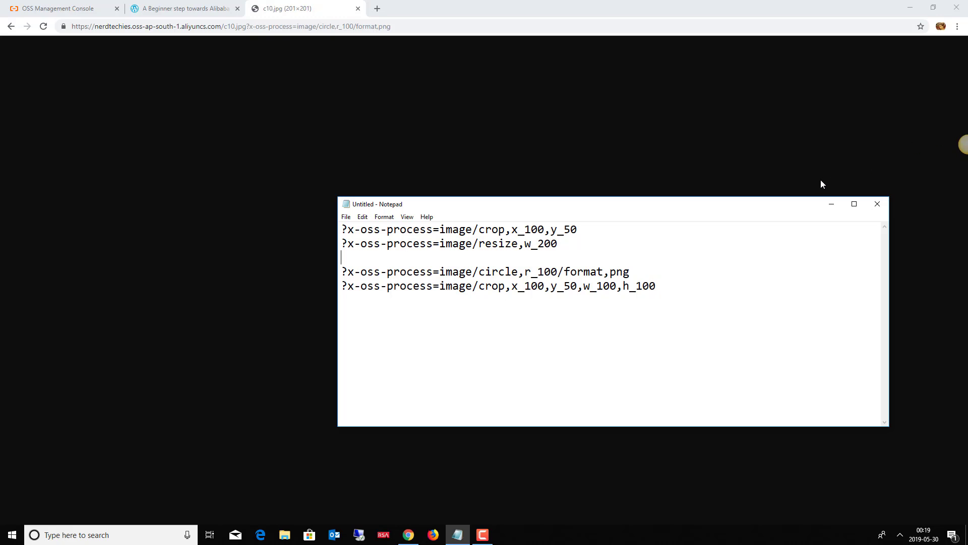
pyautogui.click(832, 204)
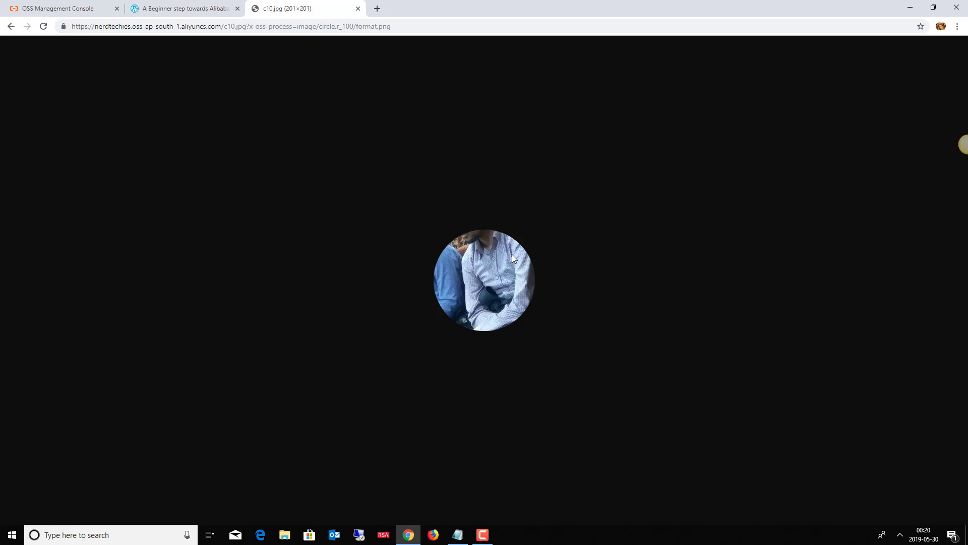
# Change the circle radius in the URL from r_100 to r_300 and reload the image.
pyautogui.click(458, 535)
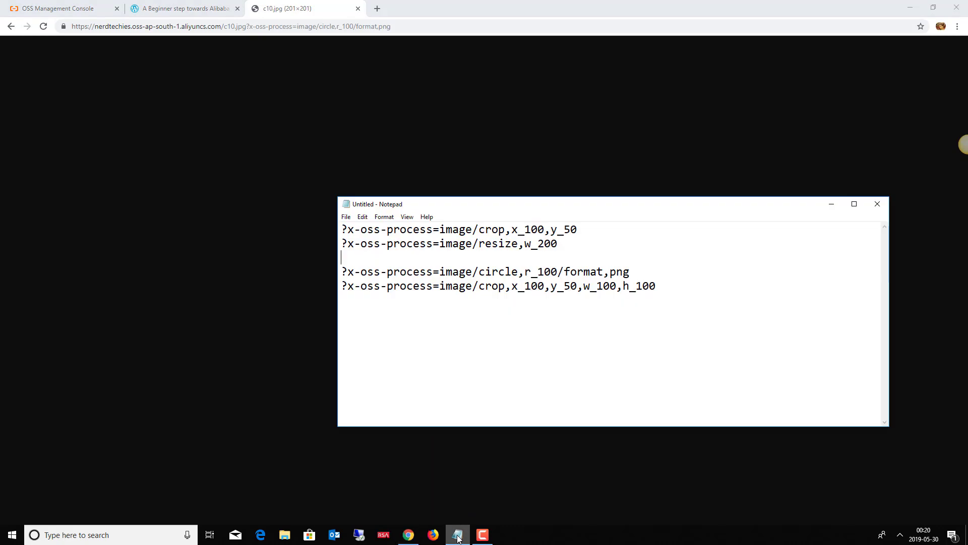
pyautogui.click(350, 28)
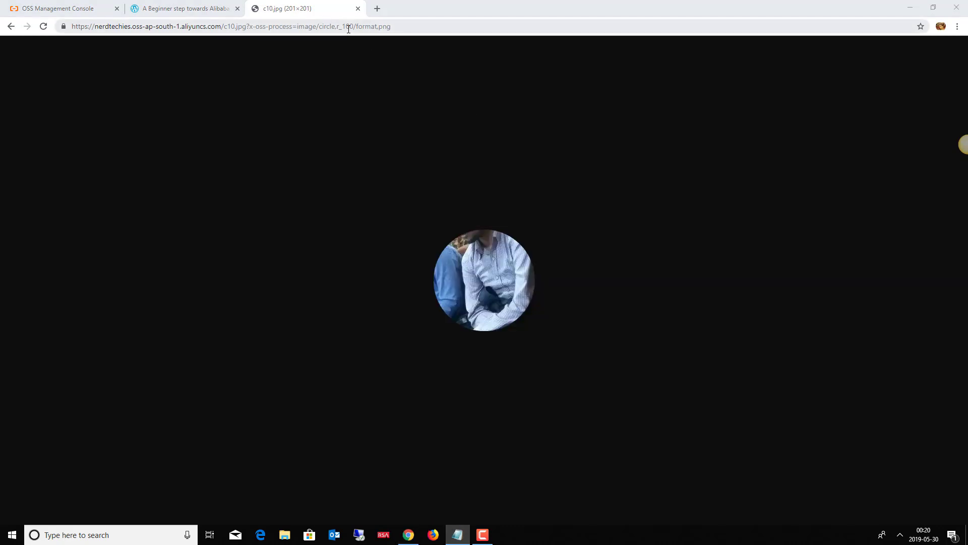
pyautogui.click(347, 27)
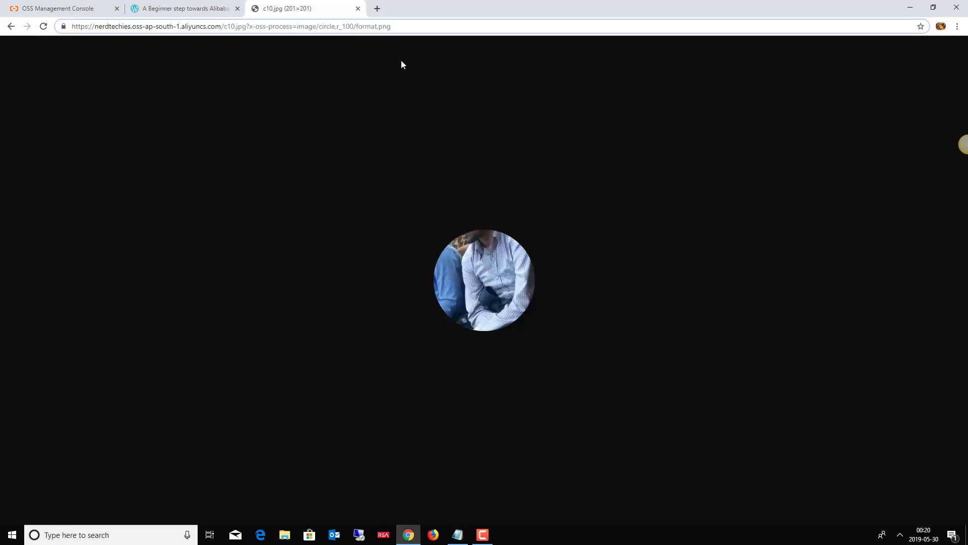
pyautogui.press('BackSpace')
pyautogui.write('3')
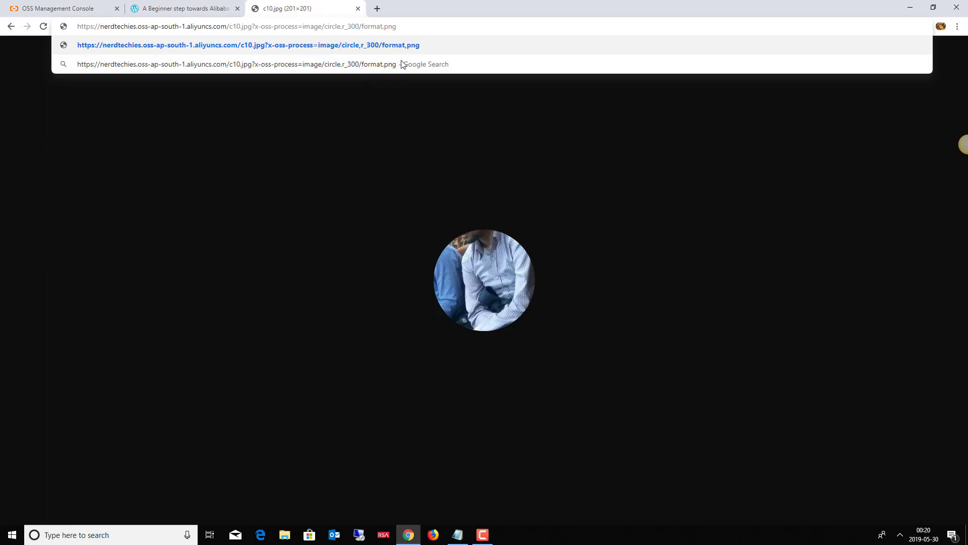
pyautogui.press('Return')
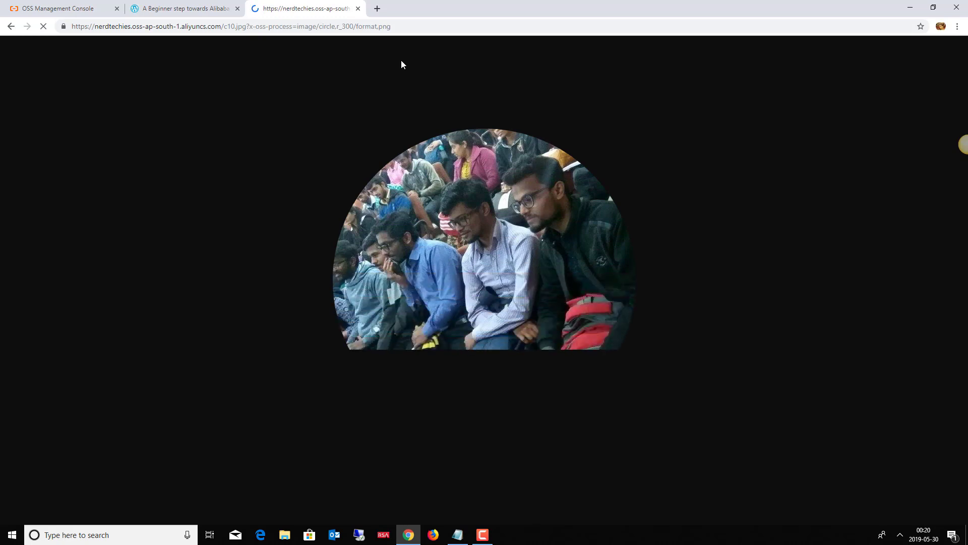
pyautogui.click(456, 534)
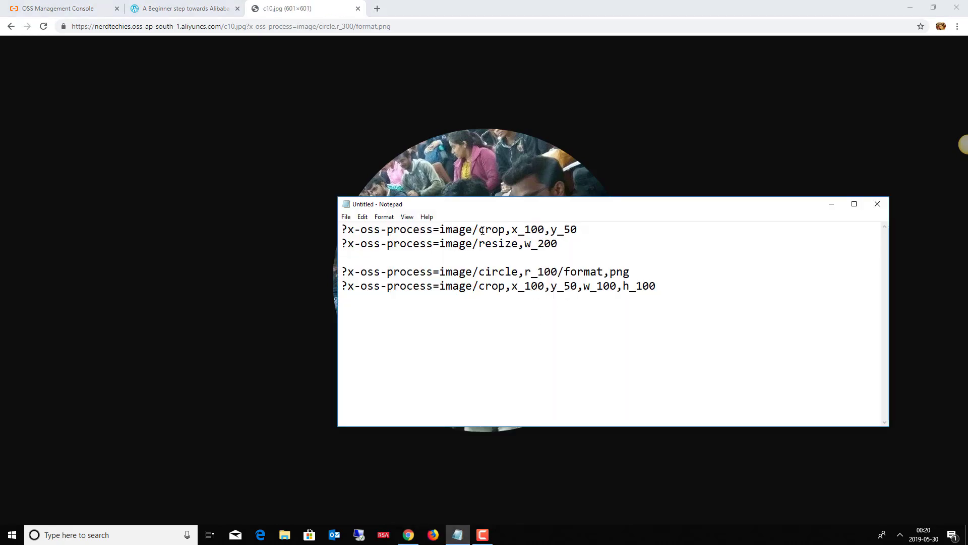
# Replace the circle parameters in the URL with resize,w_200 copied from Notepad and load it.
pyautogui.moveTo(479, 244); pyautogui.dragTo(571, 248)
pyautogui.hotkey('ctrl', 'c')
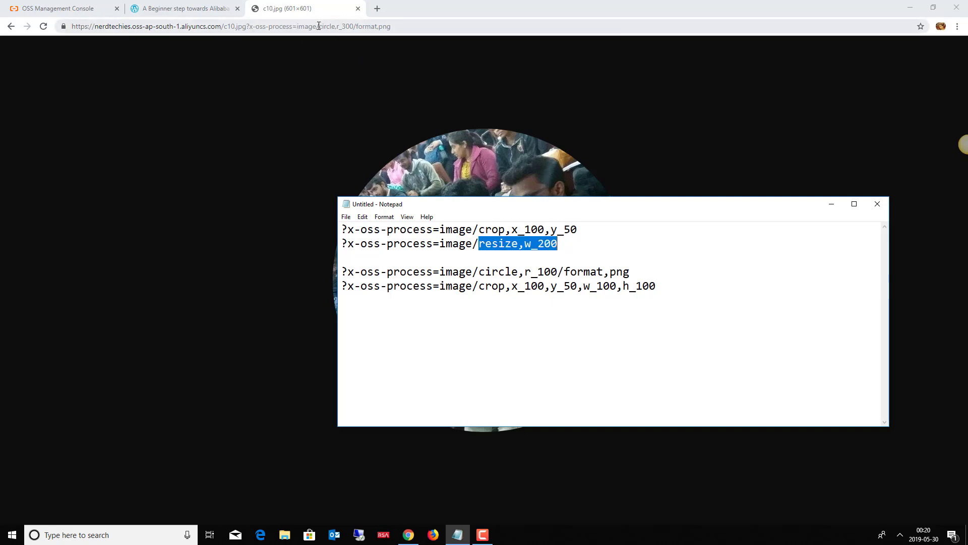
pyautogui.moveTo(319, 26); pyautogui.dragTo(437, 30)
pyautogui.hotkey('ctrl', 'v')
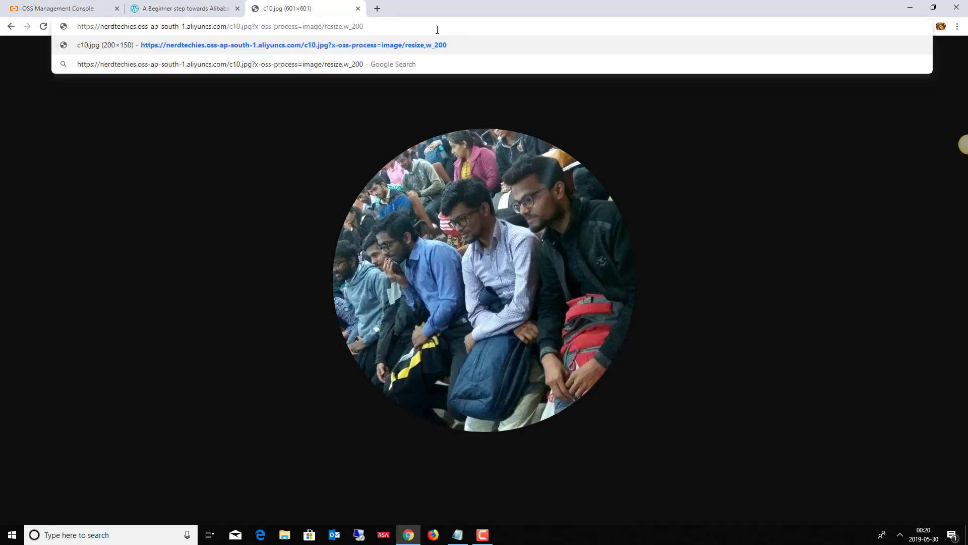
pyautogui.press('Return')
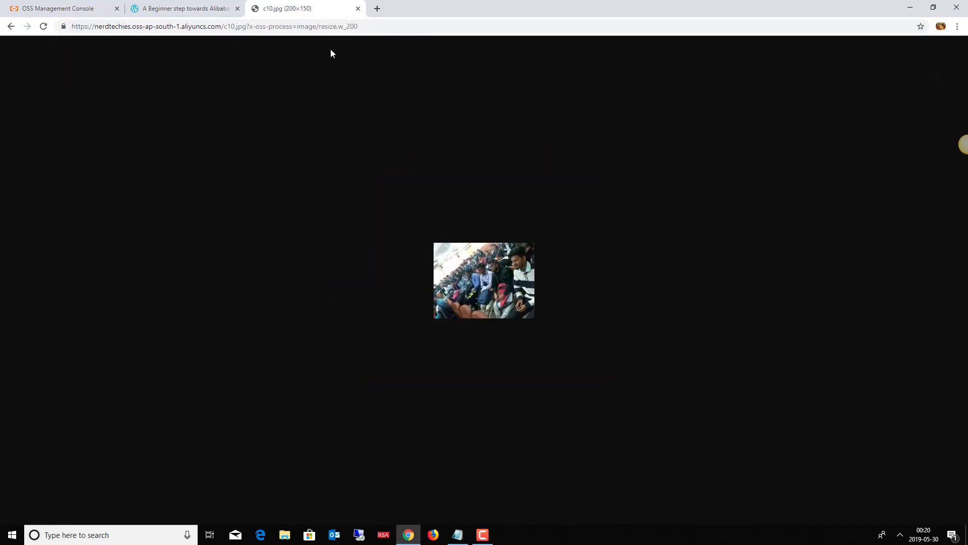
# Change the width to w_400 so c10.jpg loads at 400×300, then select the x-oss-process part.
pyautogui.click(350, 27)
pyautogui.click(352, 25)
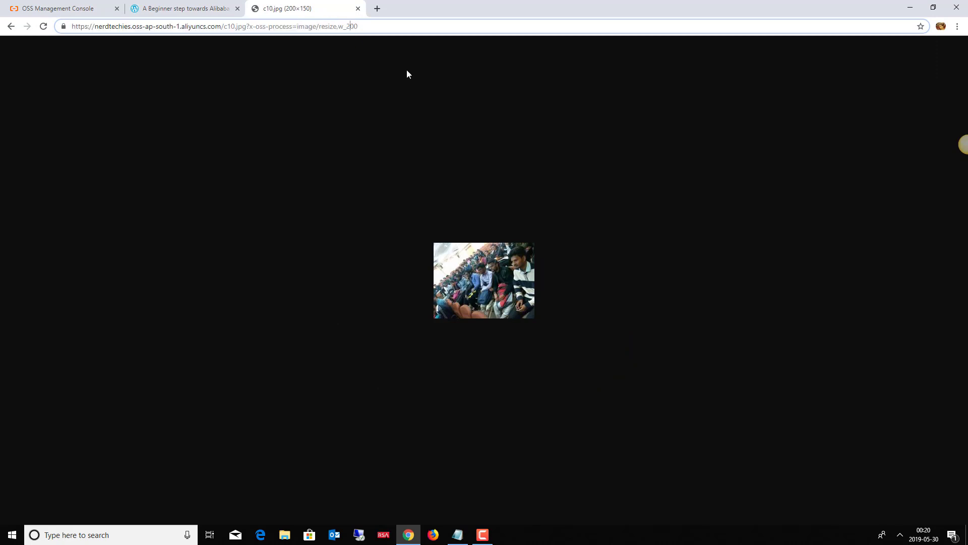
pyautogui.press('BackSpace')
pyautogui.write('4')
pyautogui.press('Return')
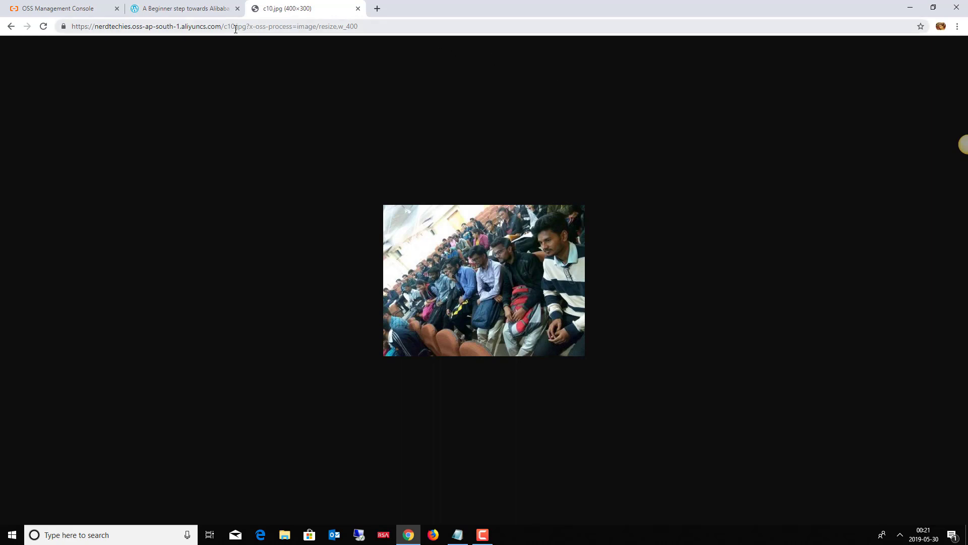
pyautogui.moveTo(251, 26); pyautogui.dragTo(424, 21)
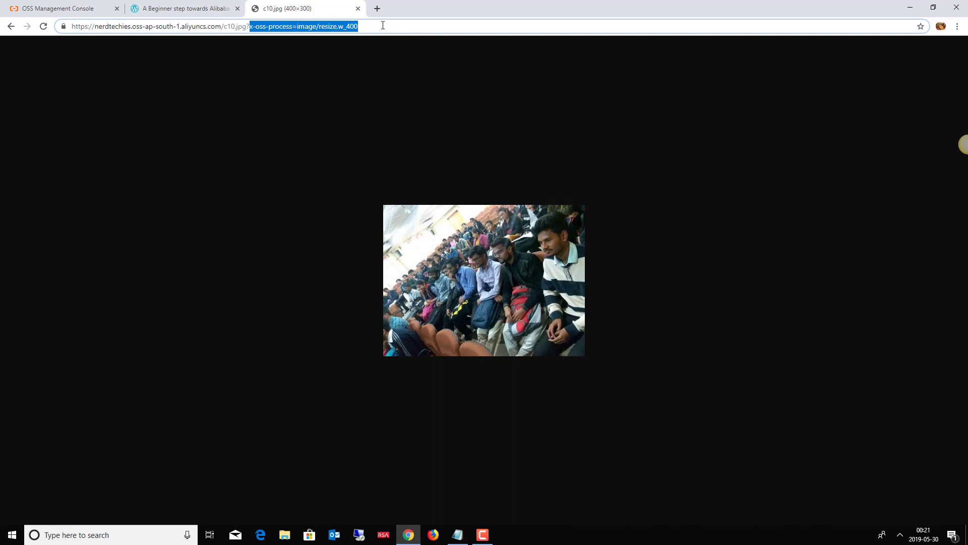
# Return to the OSS console and open nerdtechies' Image Processing page under Domain Names.
pyautogui.click(48, 9)
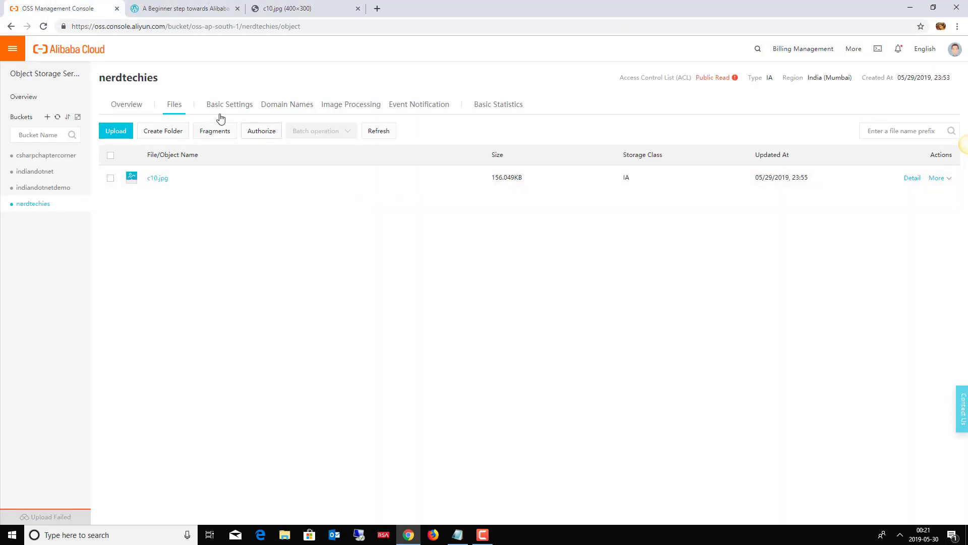
pyautogui.click(286, 108)
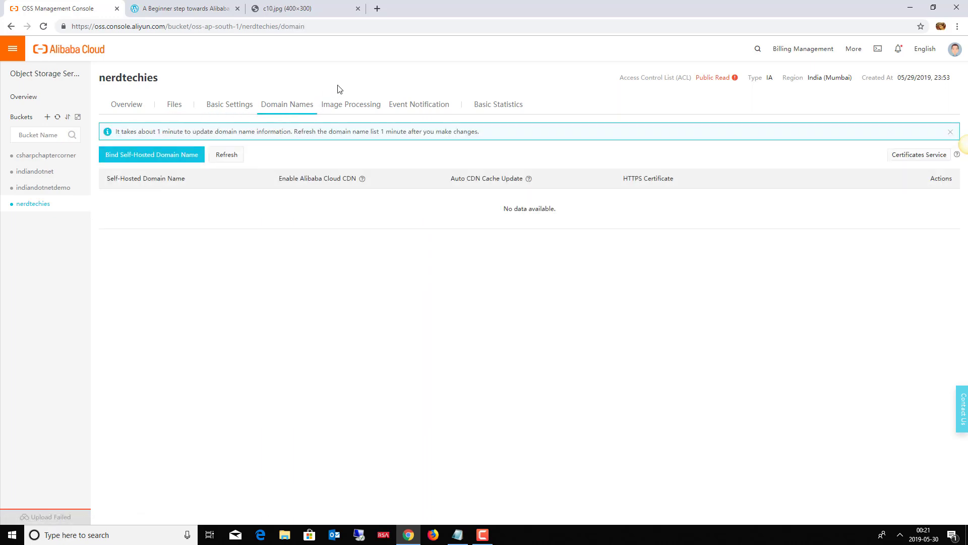
pyautogui.click(342, 103)
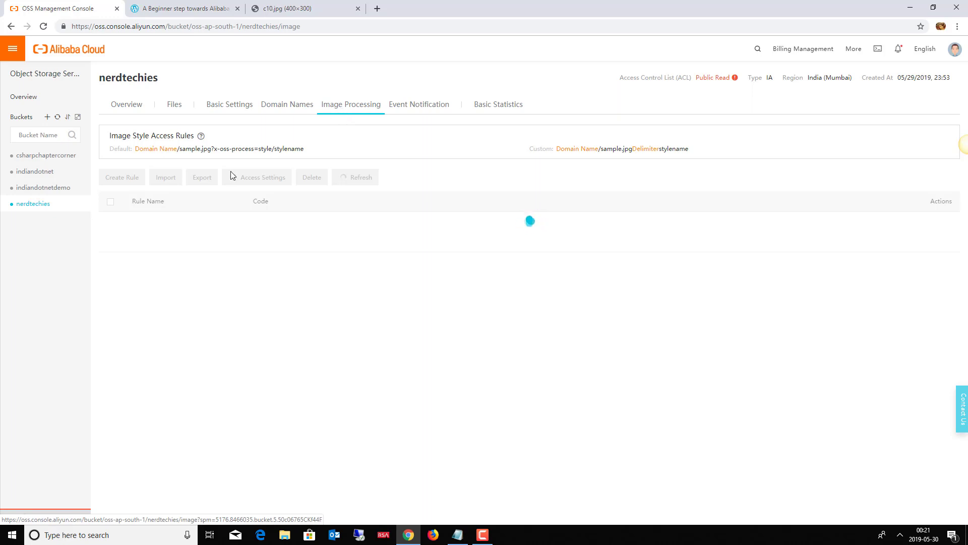
pyautogui.moveTo(262, 149); pyautogui.dragTo(309, 154)
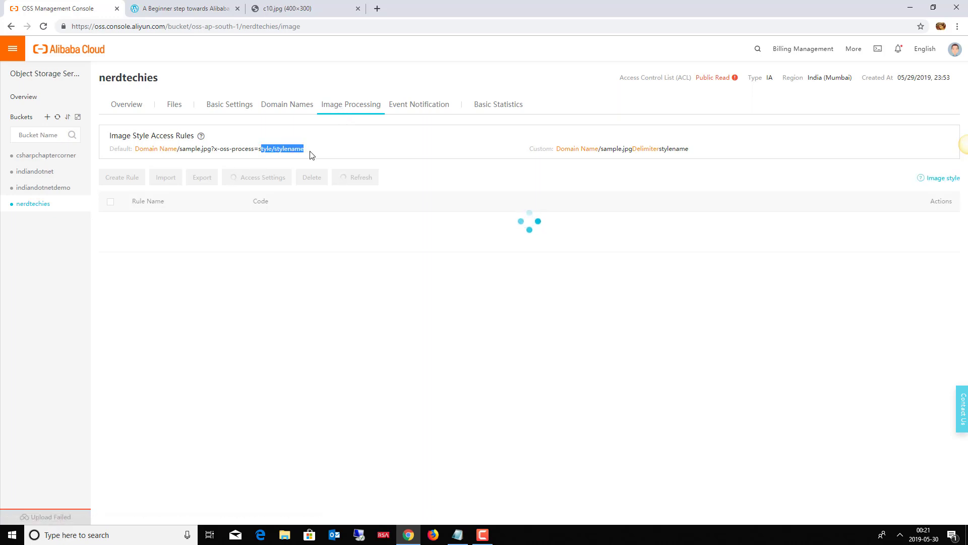
pyautogui.click(324, 153)
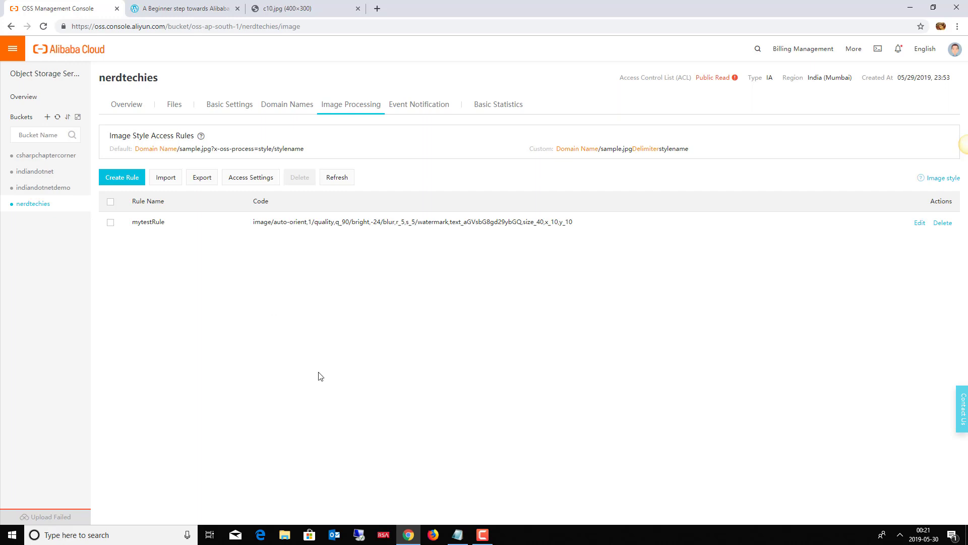
pyautogui.click(483, 536)
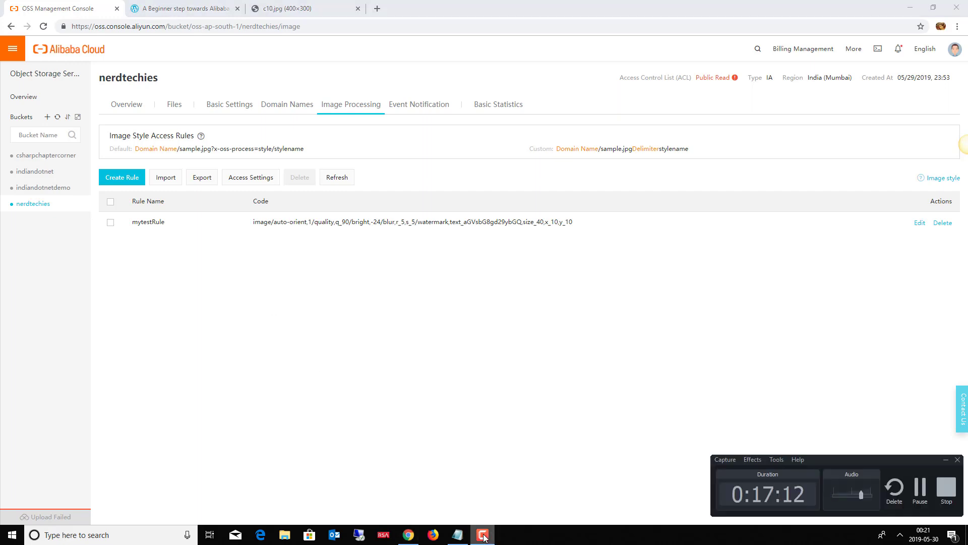